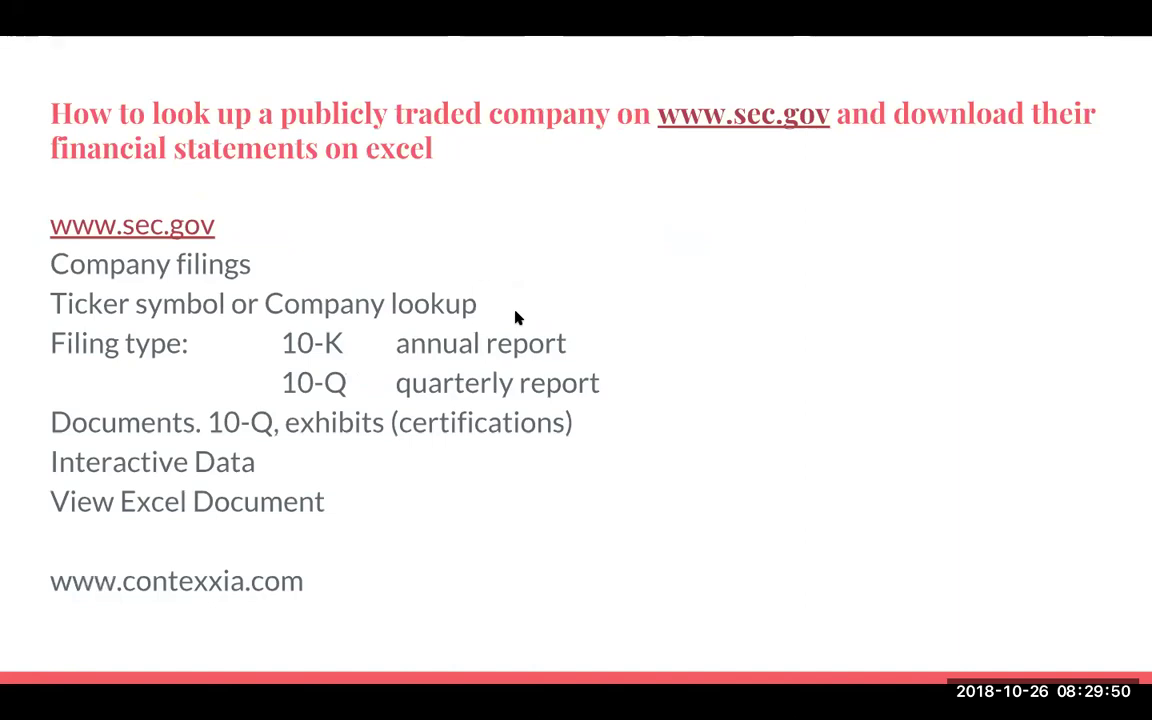
Advance the slideshow to slide 5, 'Types of filings - required reporting' (10-K, 10-Q, DEF 14A, 20-F, 6-K).
{"action": "key", "text": "Right"}
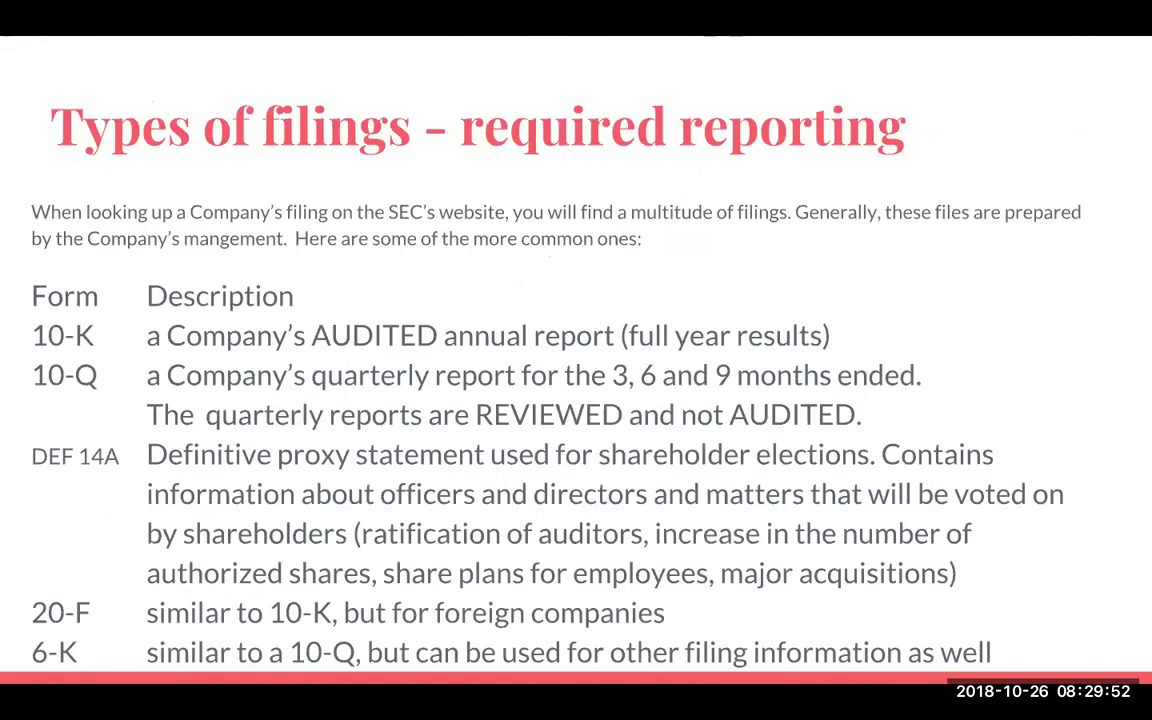
{"action": "mouse_move", "coordinate": [196, 15]}
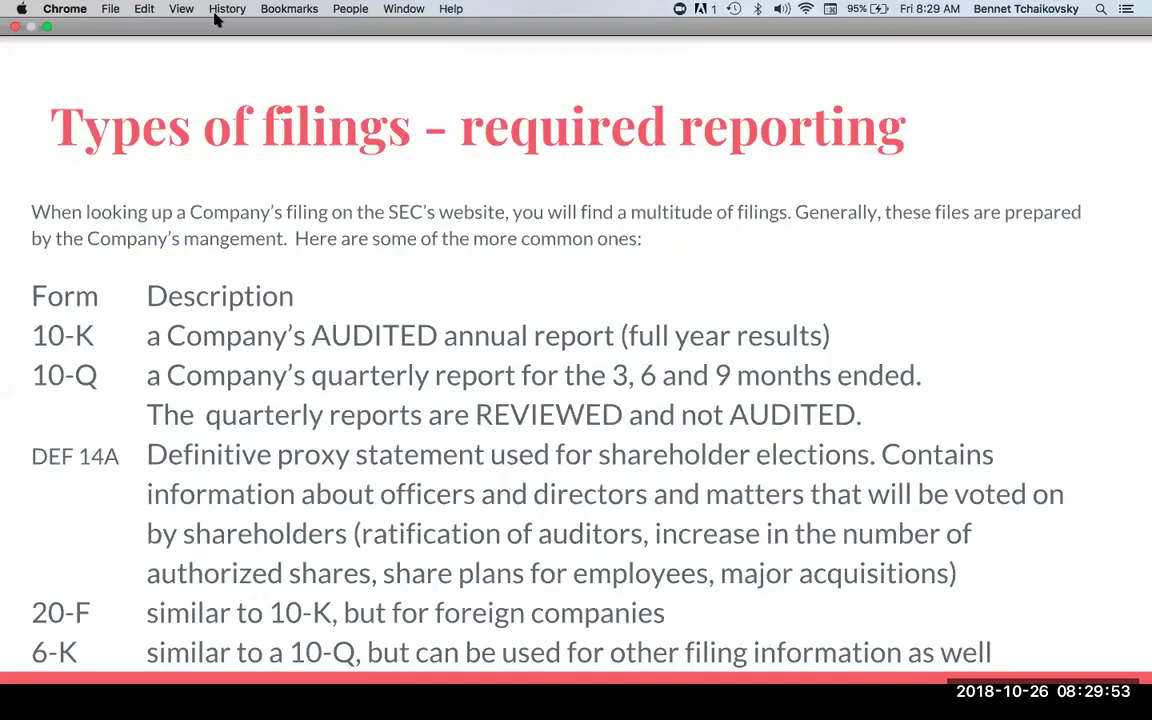
Exit full-screen, select the slide 4 lookup steps, and switch to the SEC.gov homepage tab.
{"action": "left_click", "coordinate": [49, 27]}
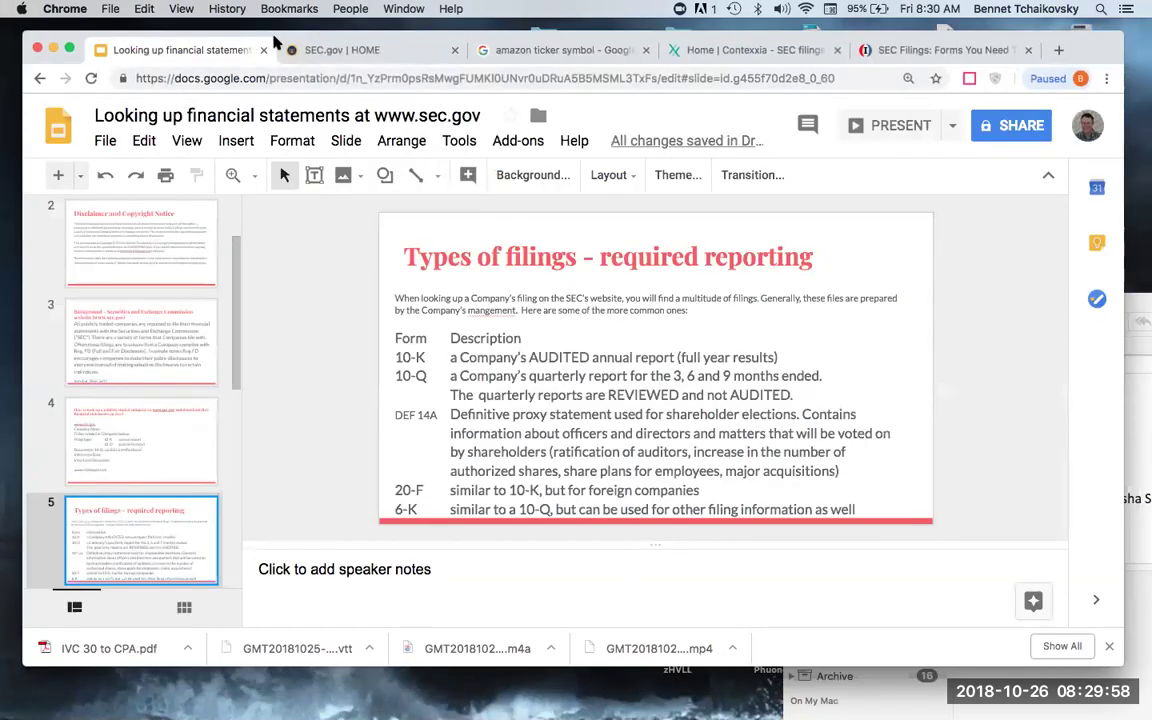
{"action": "left_click", "coordinate": [136, 411]}
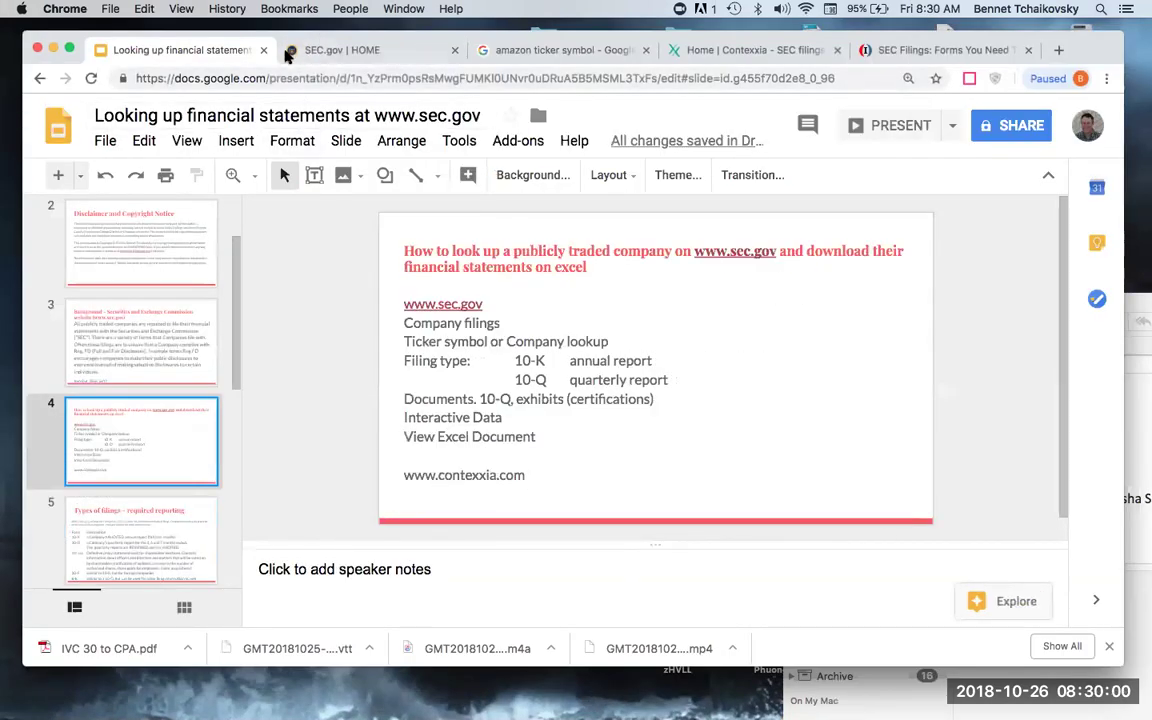
{"action": "left_click_drag", "start_coordinate": [278, 37], "coordinate": [276, 64]}
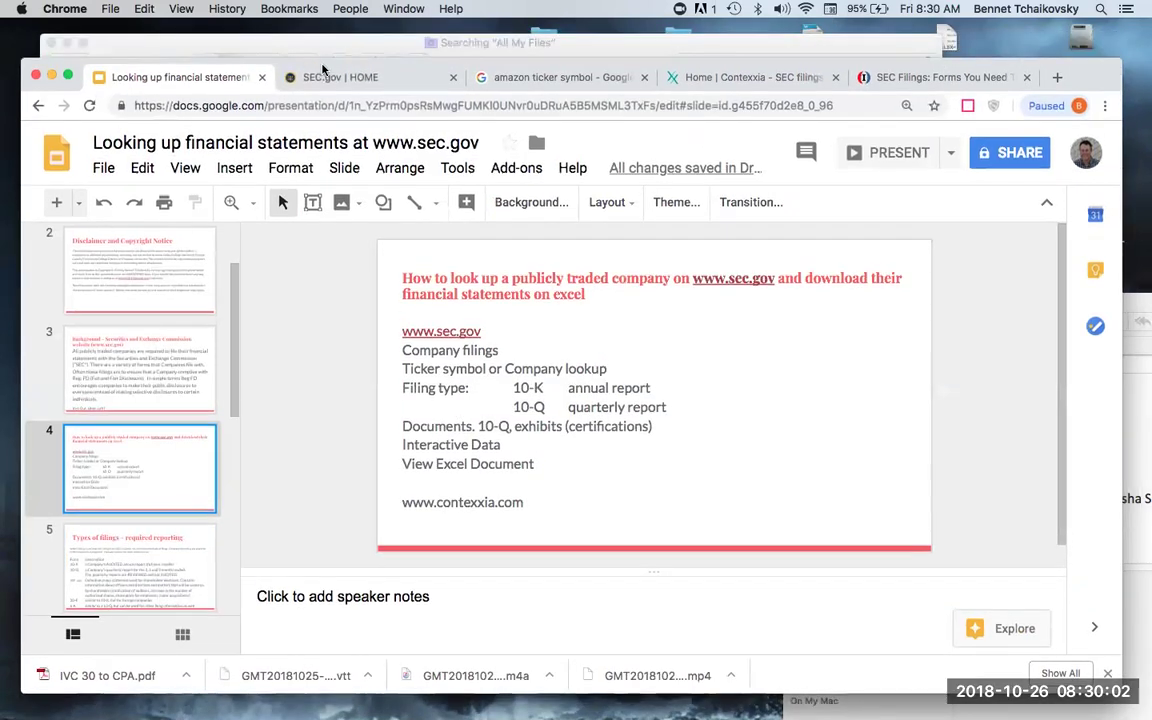
{"action": "left_click", "coordinate": [330, 77]}
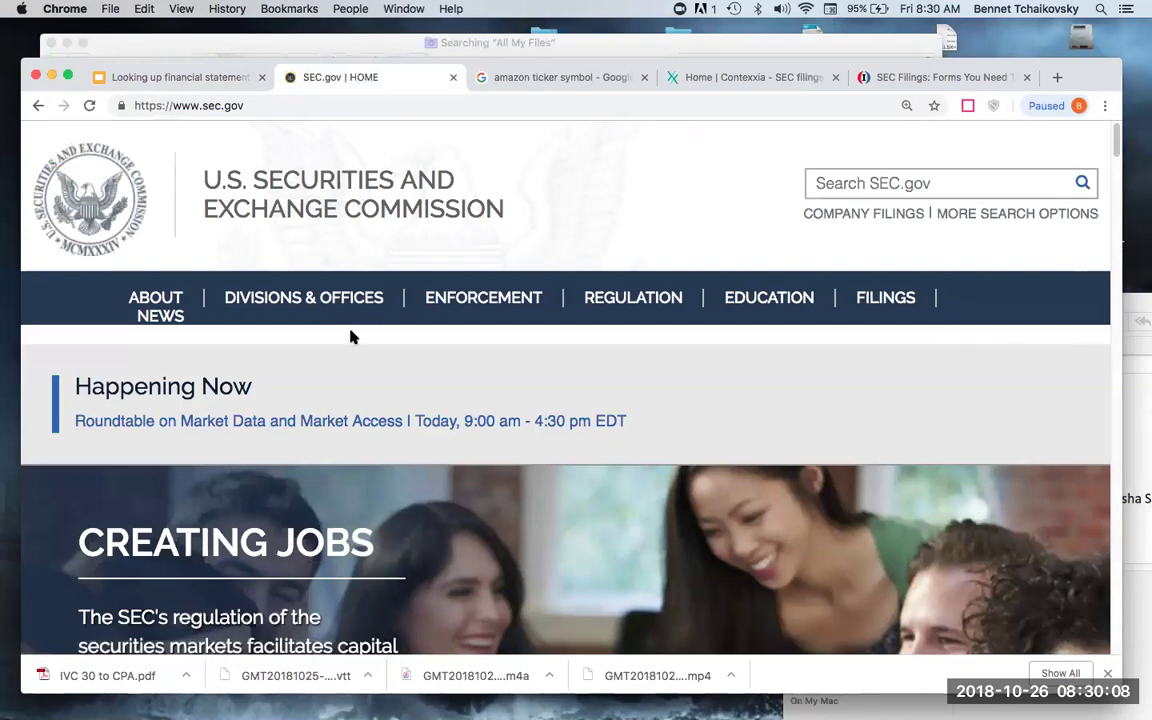
{"action": "scroll", "coordinate": [371, 345], "scroll_direction": "down", "scroll_amount": 5}
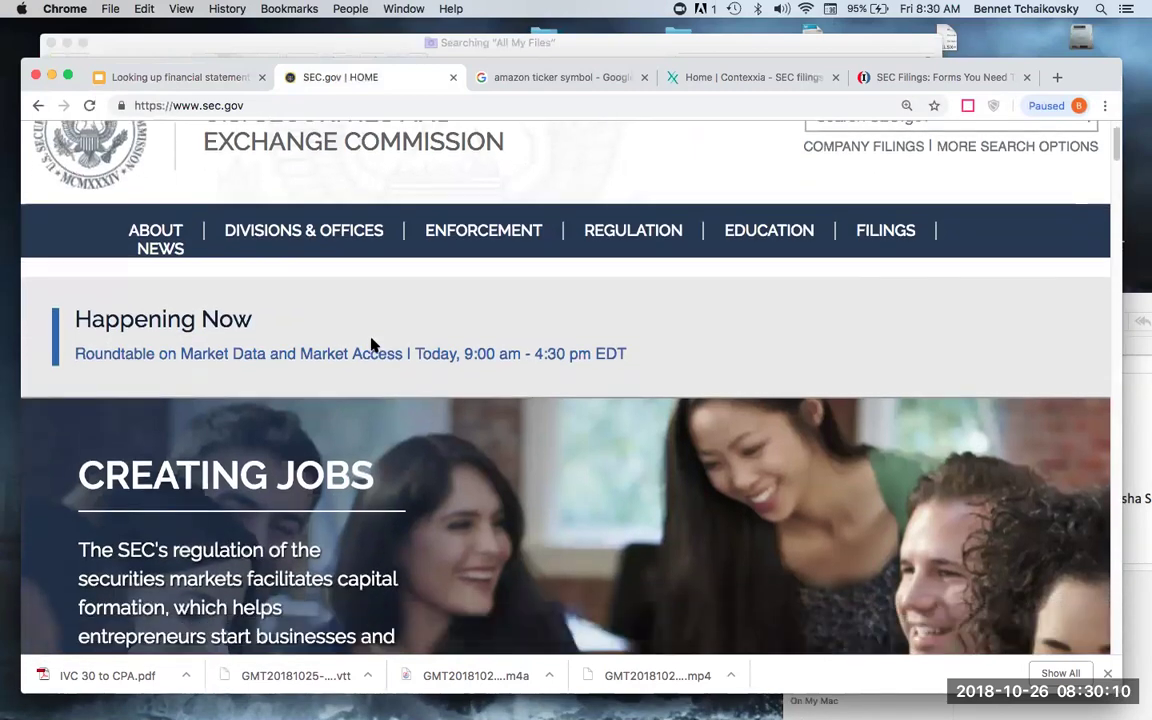
{"action": "scroll", "coordinate": [371, 345], "scroll_direction": "up", "scroll_amount": 5}
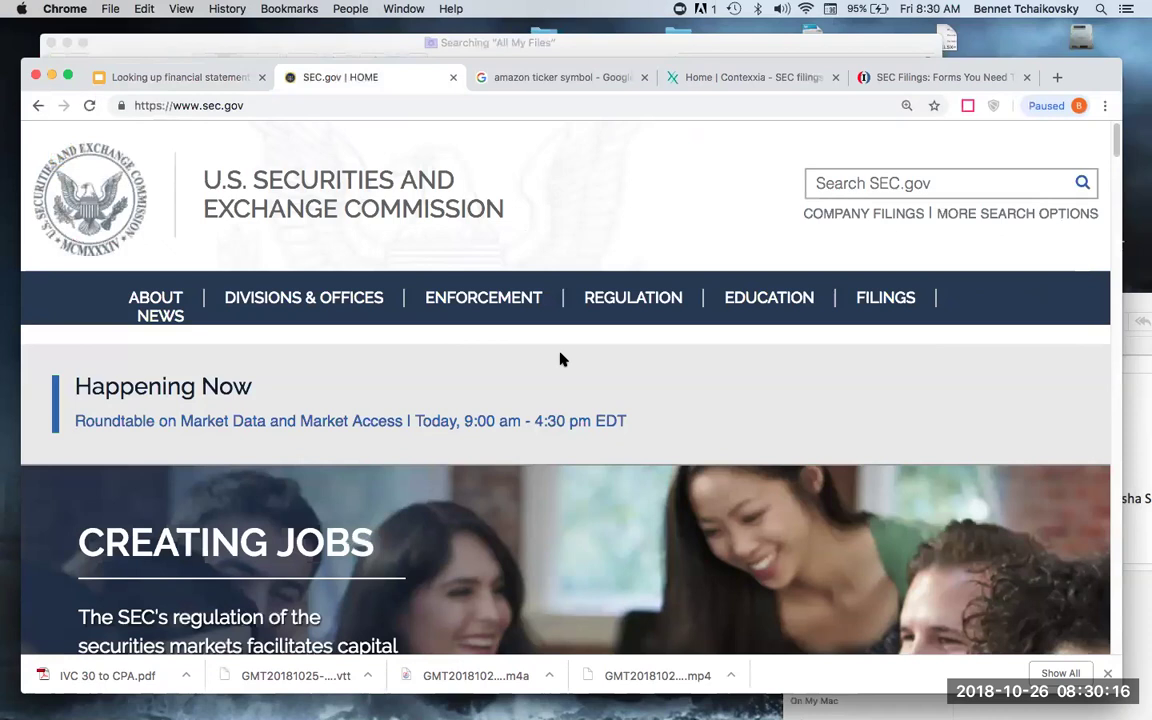
{"action": "mouse_move", "coordinate": [674, 303]}
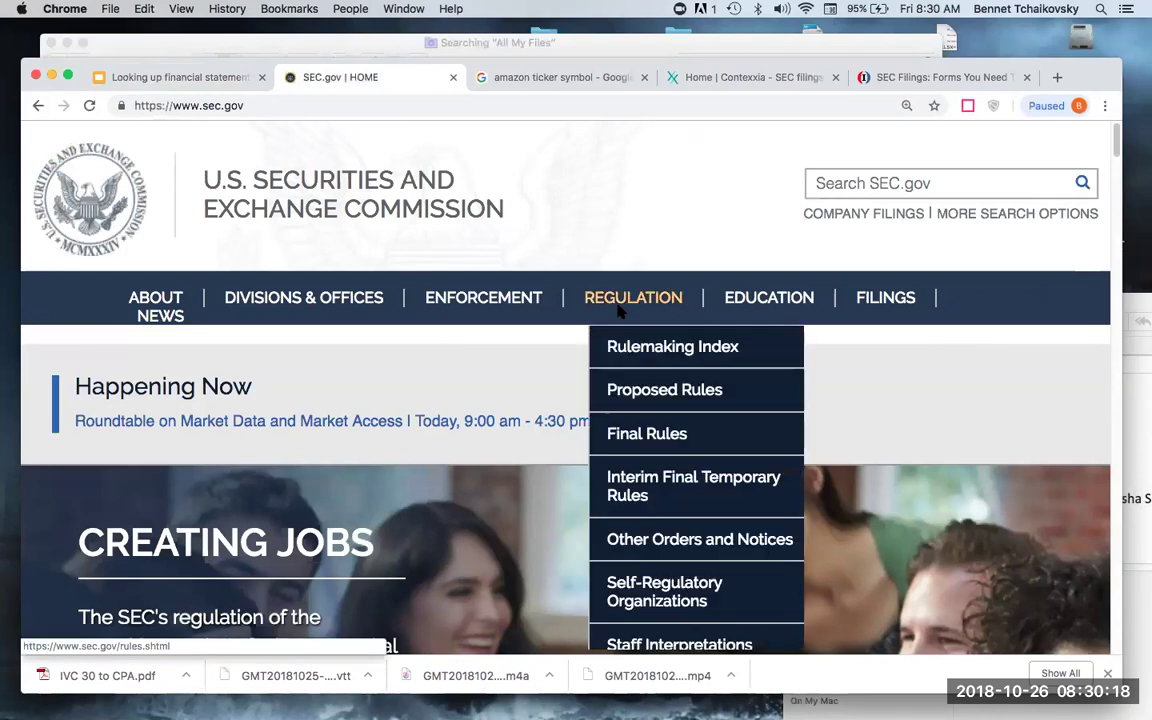
{"action": "mouse_move", "coordinate": [483, 300]}
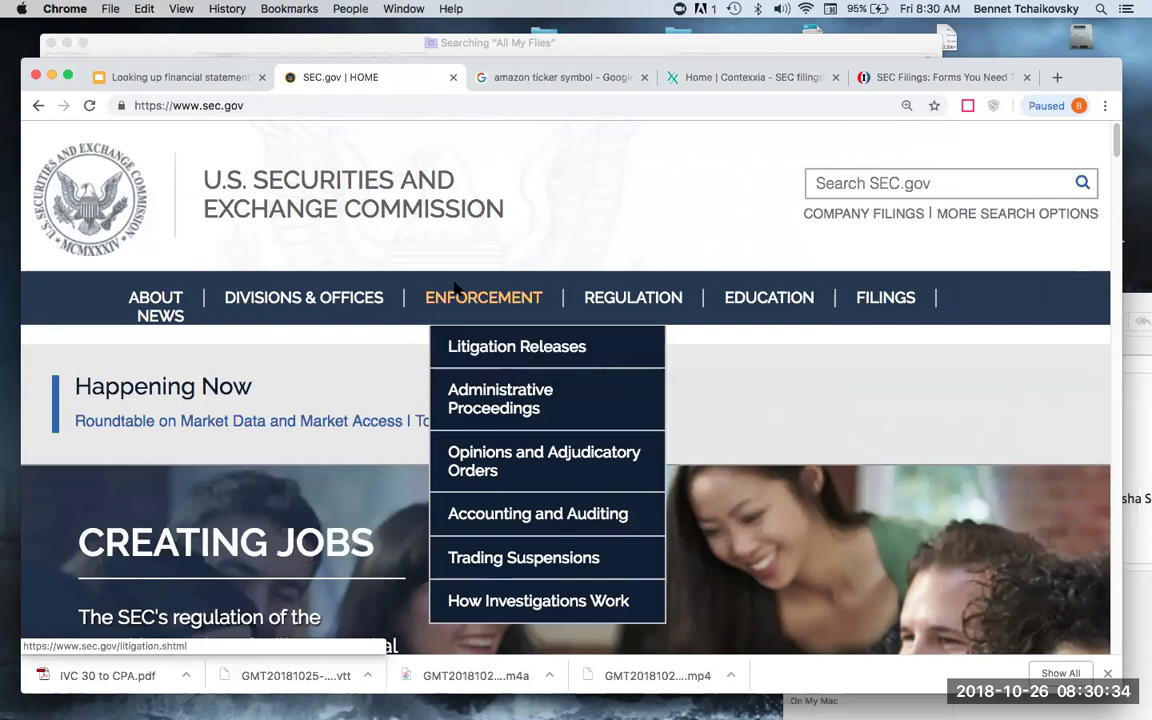
{"action": "left_click", "coordinate": [303, 297]}
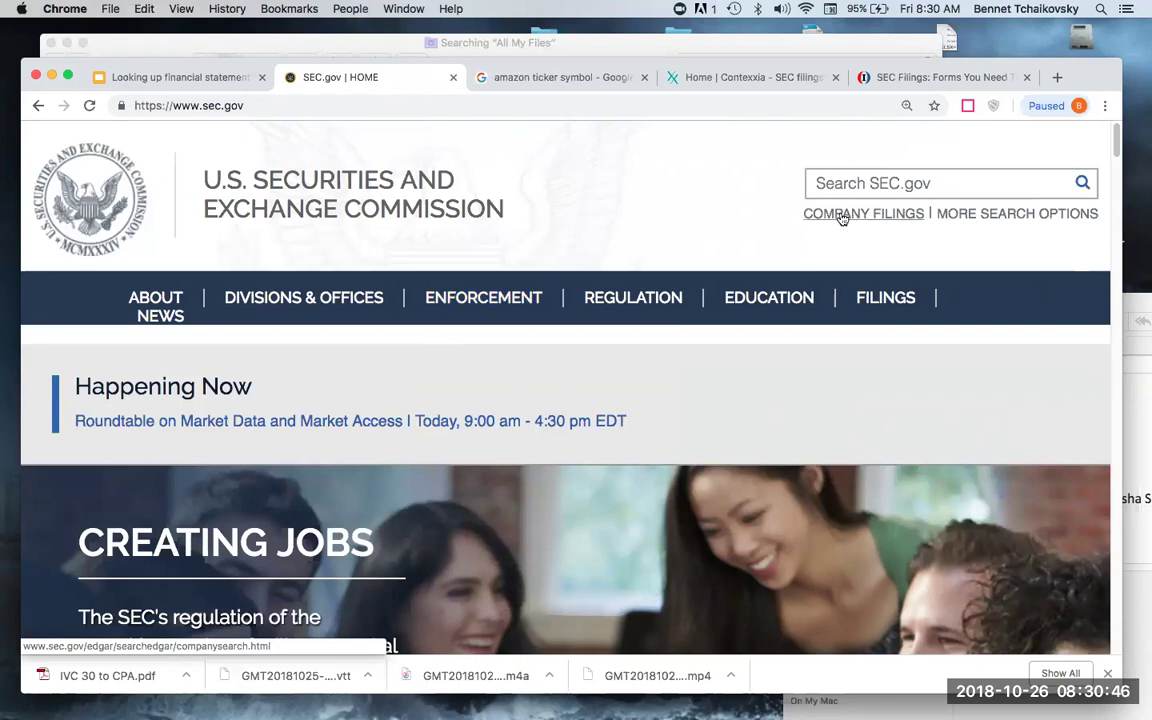
Open EDGAR Company Filings search and search company names for 'amazon'.
{"action": "left_click", "coordinate": [843, 214]}
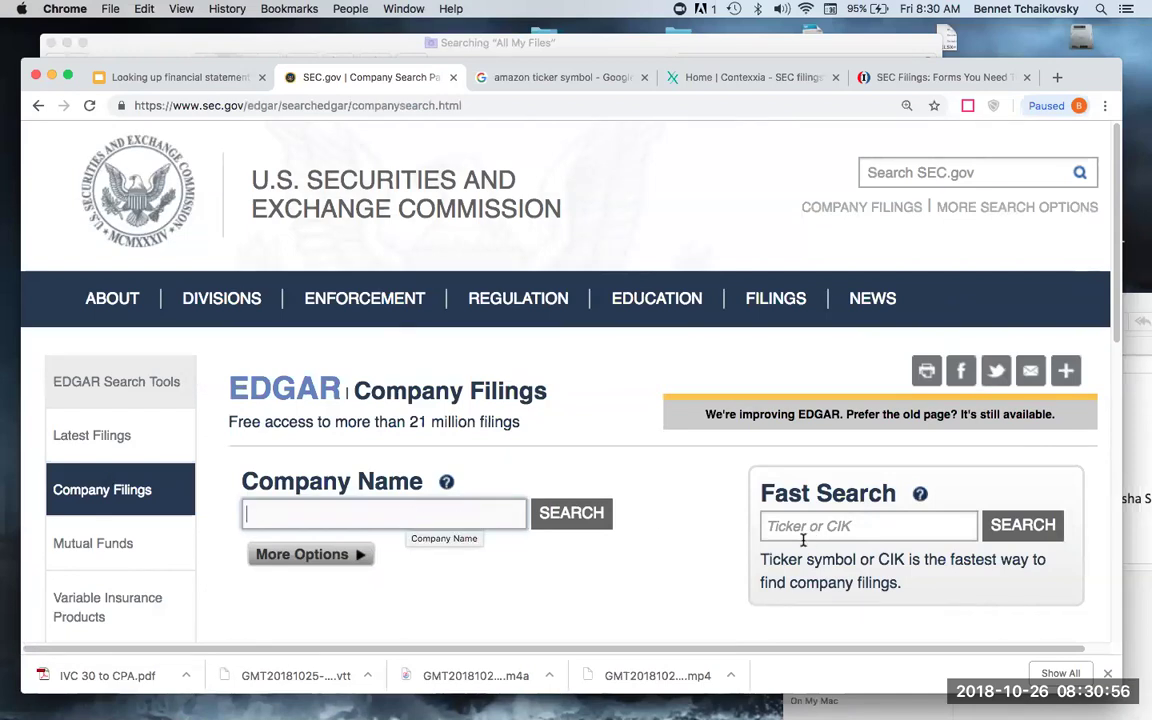
{"action": "left_click", "coordinate": [356, 518]}
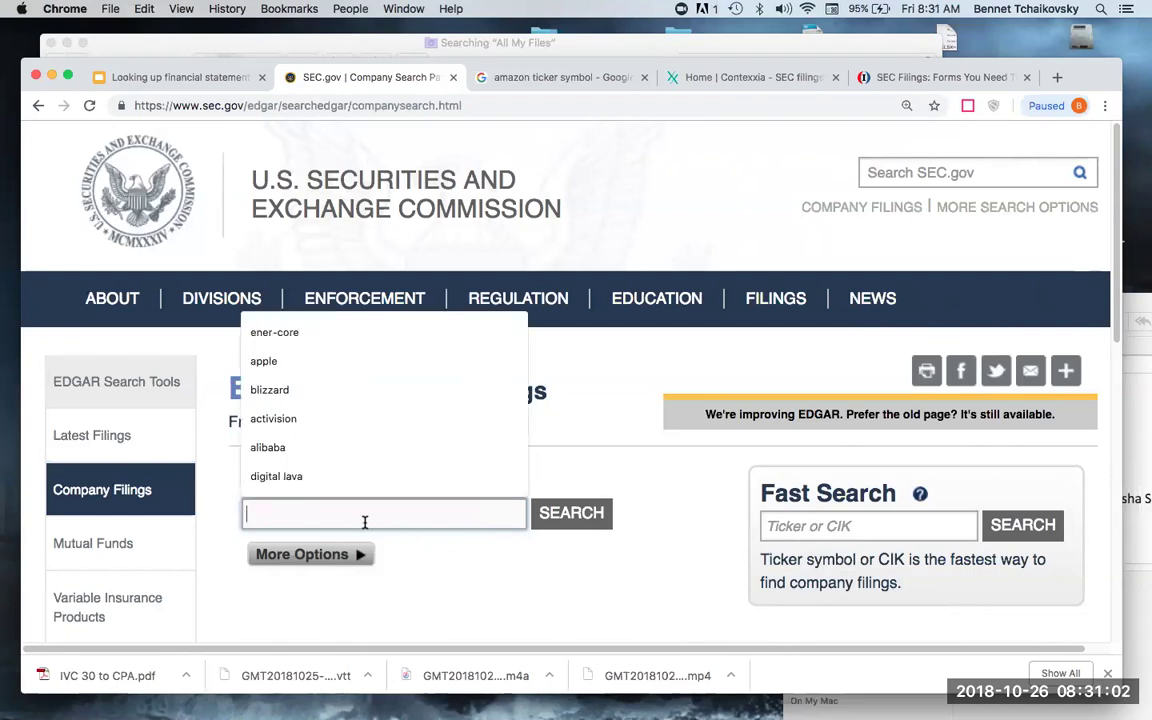
{"action": "left_click", "coordinate": [412, 562]}
{"action": "left_click", "coordinate": [387, 514]}
{"action": "type", "text": "amazon"}
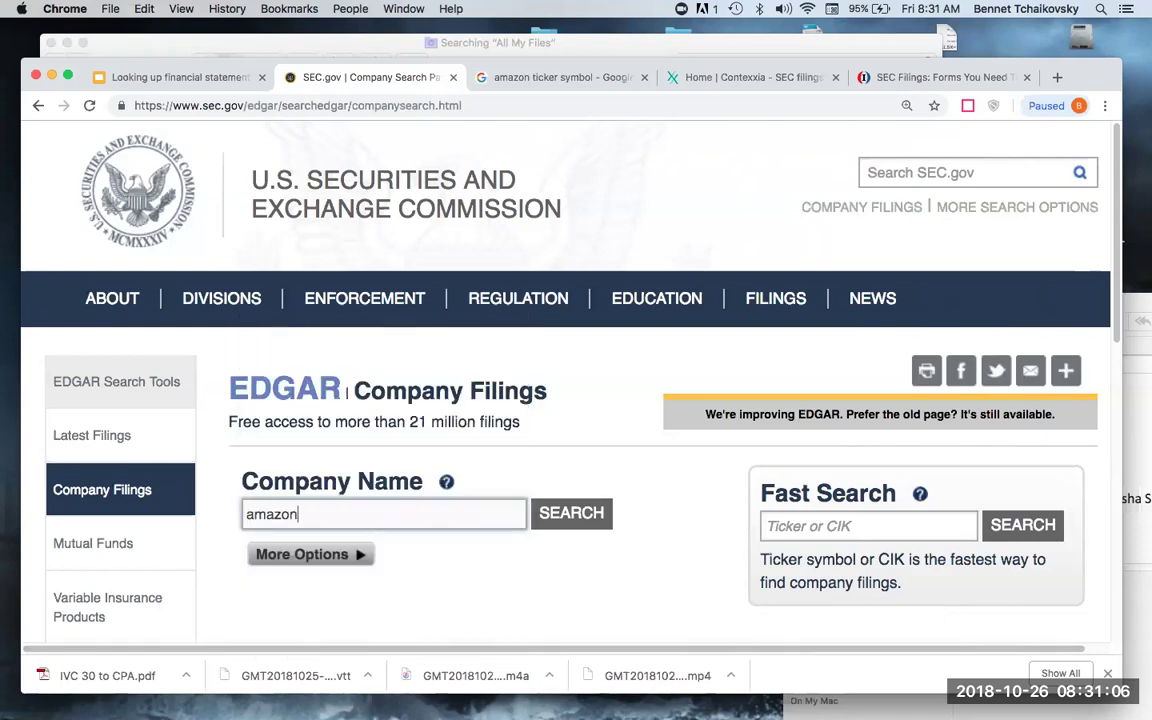
{"action": "key", "text": "Return"}
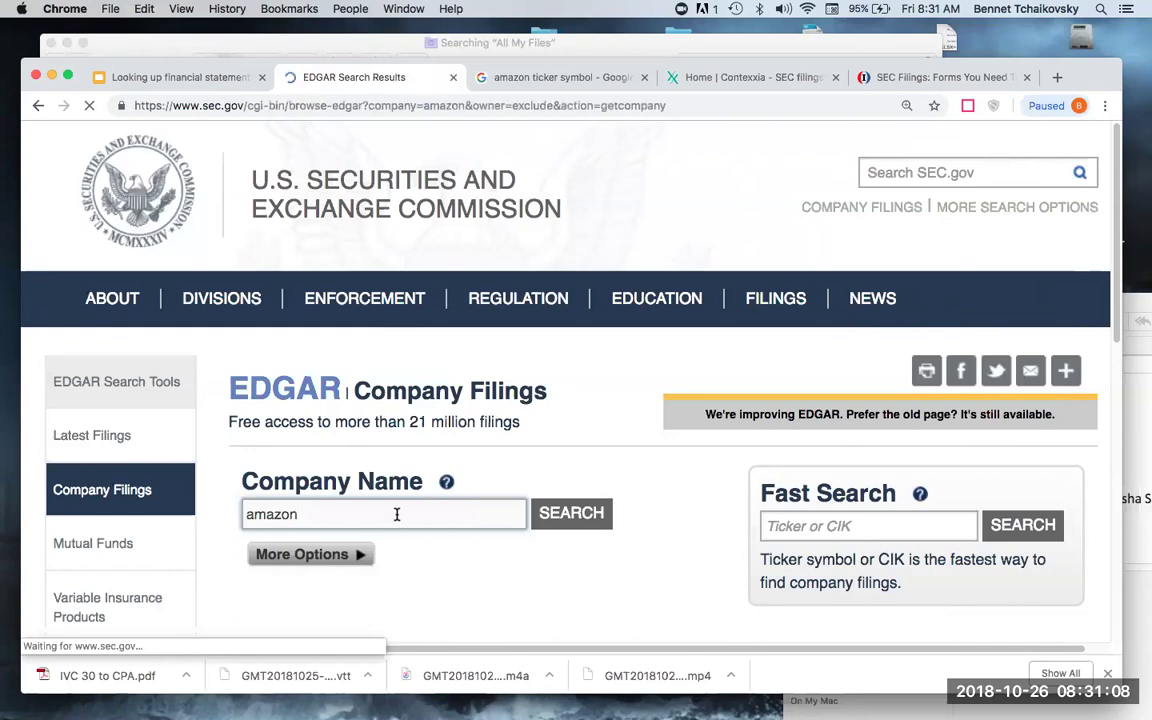
Scroll through the 18 matching companies, then go back to the Company Filings search page.
{"action": "scroll", "coordinate": [352, 472], "scroll_direction": "down", "scroll_amount": 5}
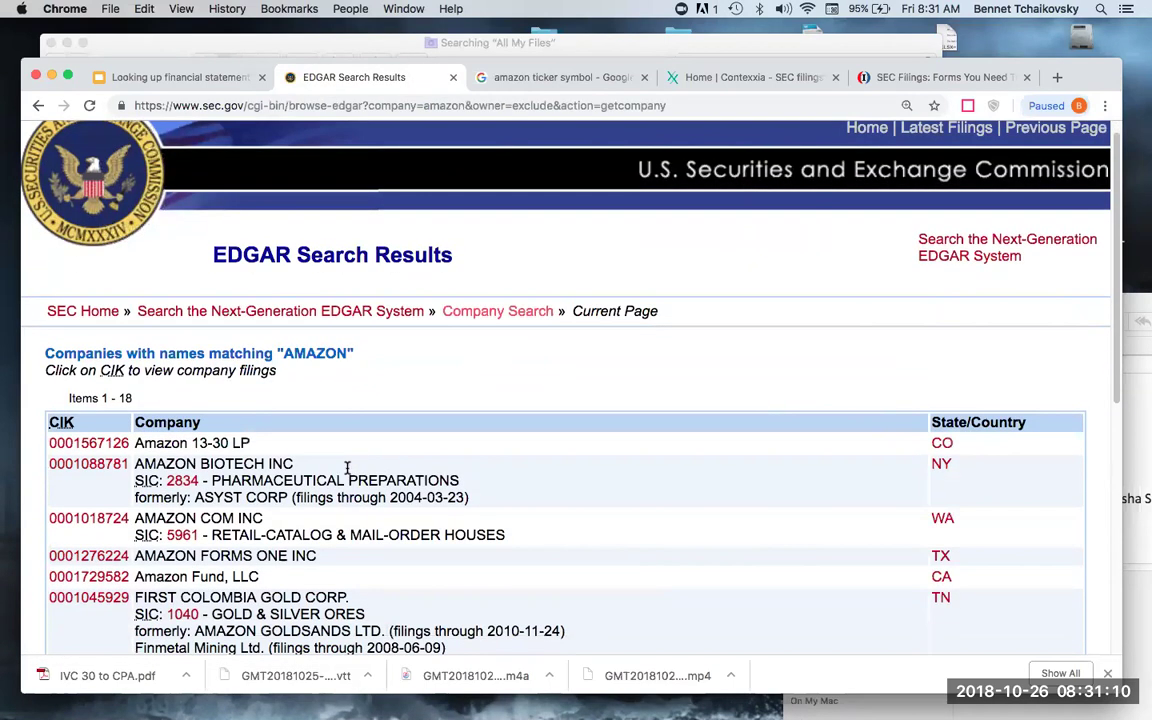
{"action": "scroll", "coordinate": [345, 472], "scroll_direction": "down", "scroll_amount": 6}
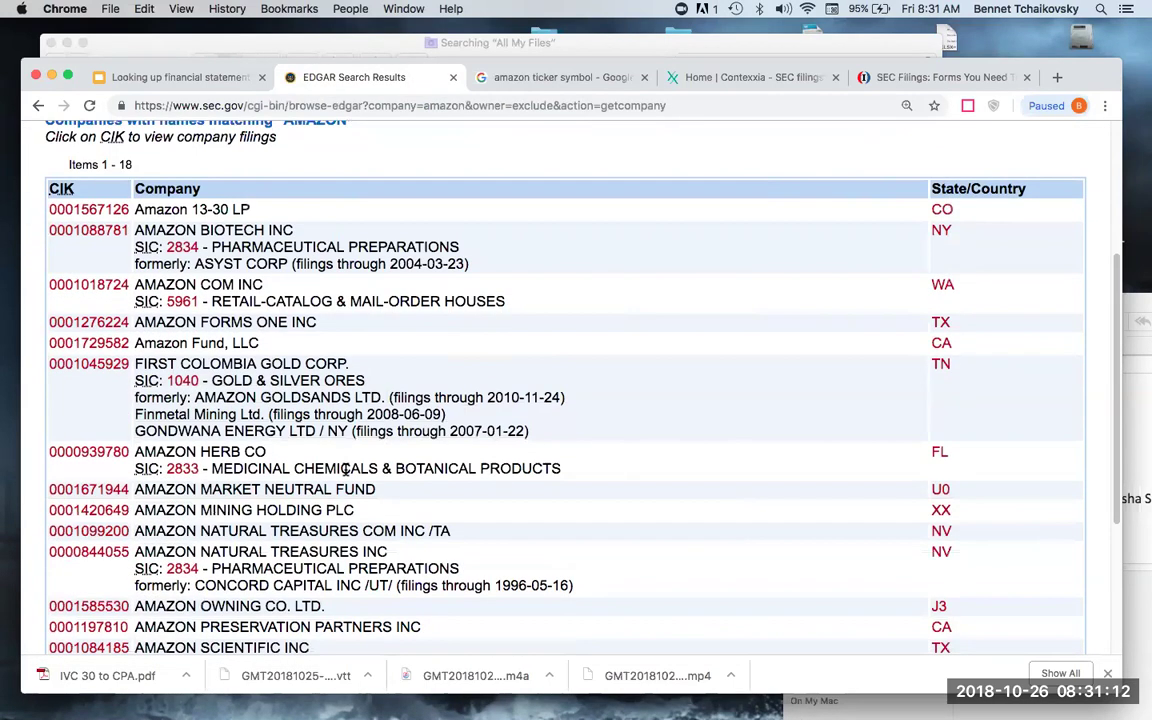
{"action": "scroll", "coordinate": [345, 472], "scroll_direction": "up", "scroll_amount": 4}
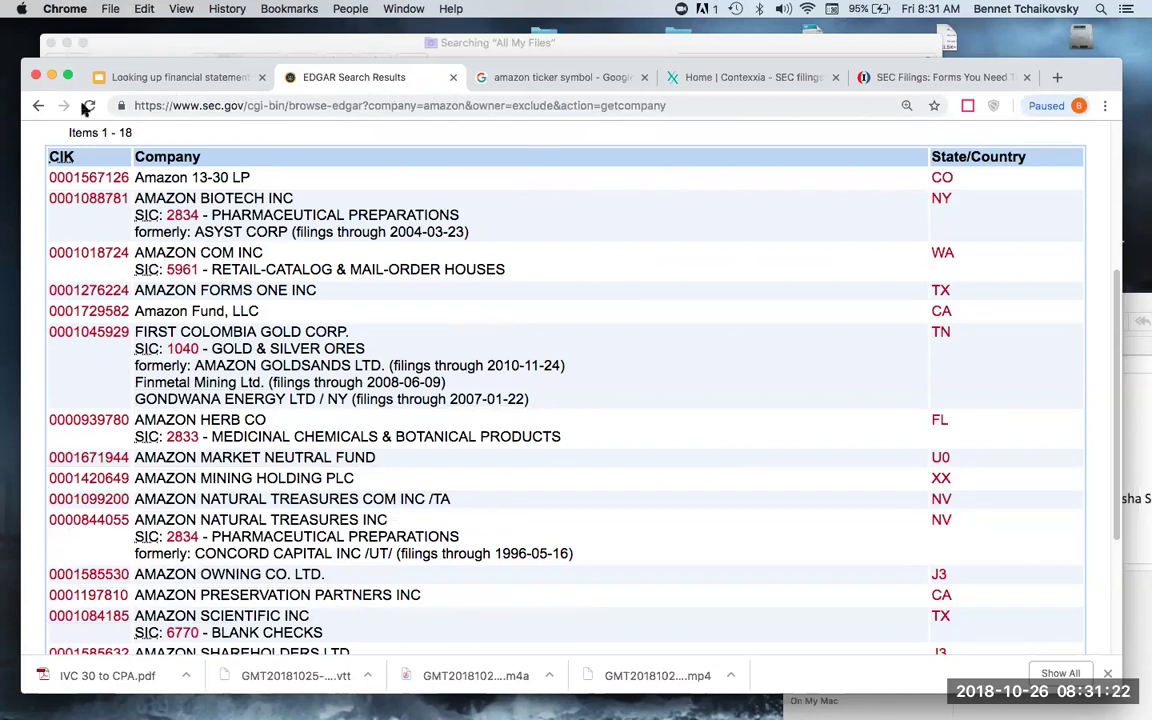
{"action": "left_click", "coordinate": [38, 105]}
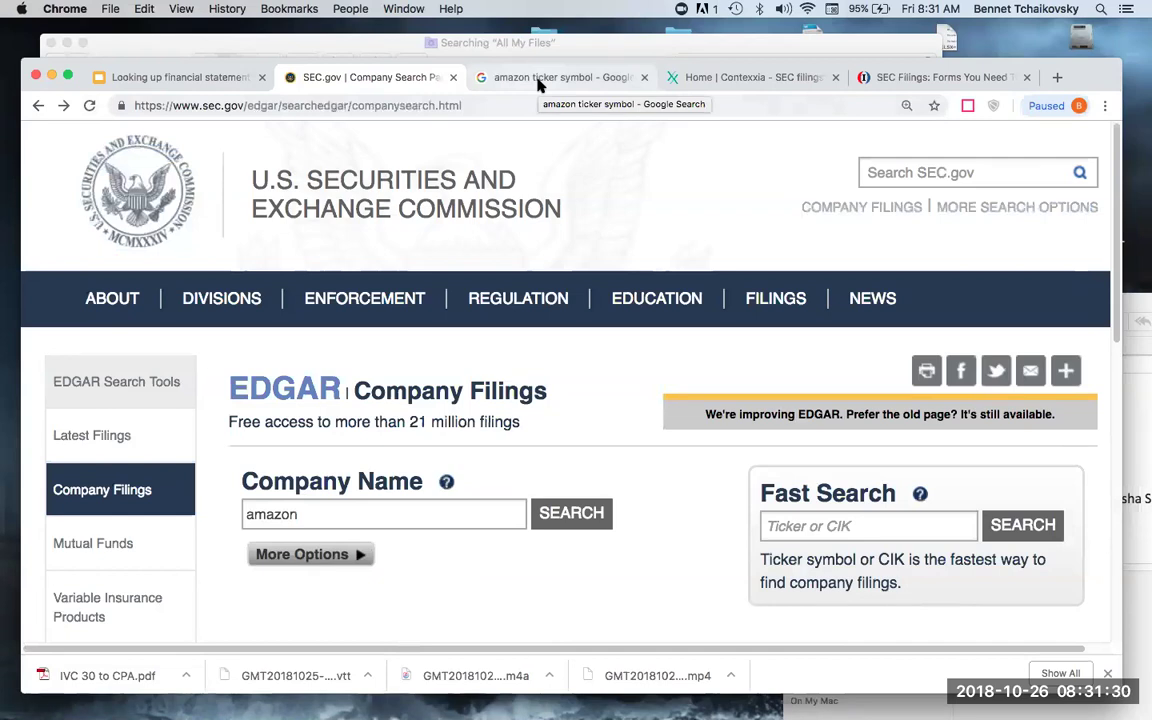
Confirm Amazon's ticker in Google, then Fast Search EDGAR for 'amzn' to list AMAZON COM INC's filings.
{"action": "left_click", "coordinate": [537, 83]}
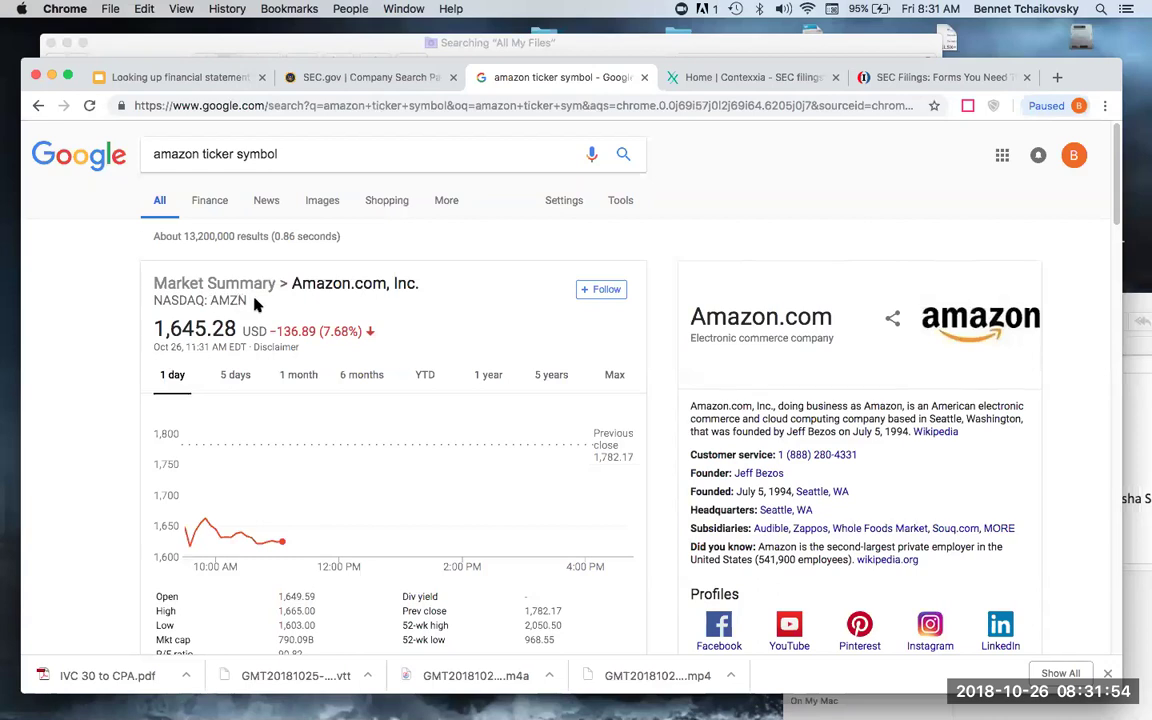
{"action": "left_click", "coordinate": [355, 80]}
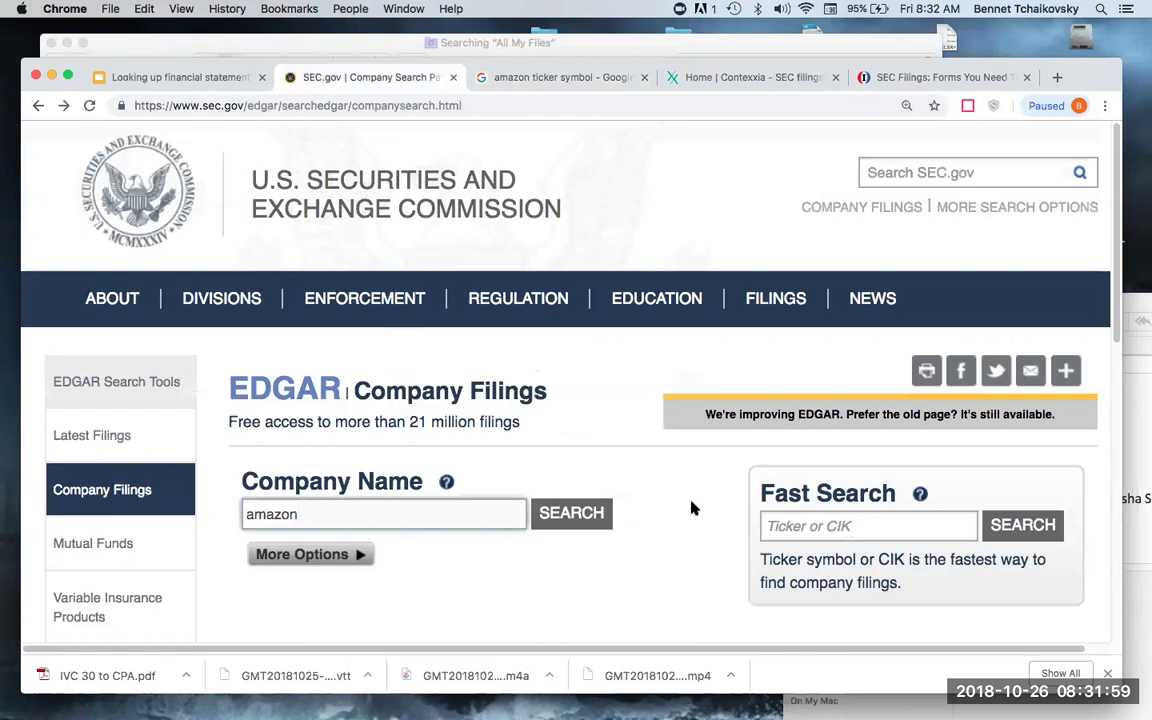
{"action": "left_click", "coordinate": [811, 528]}
{"action": "type", "text": "amzn"}
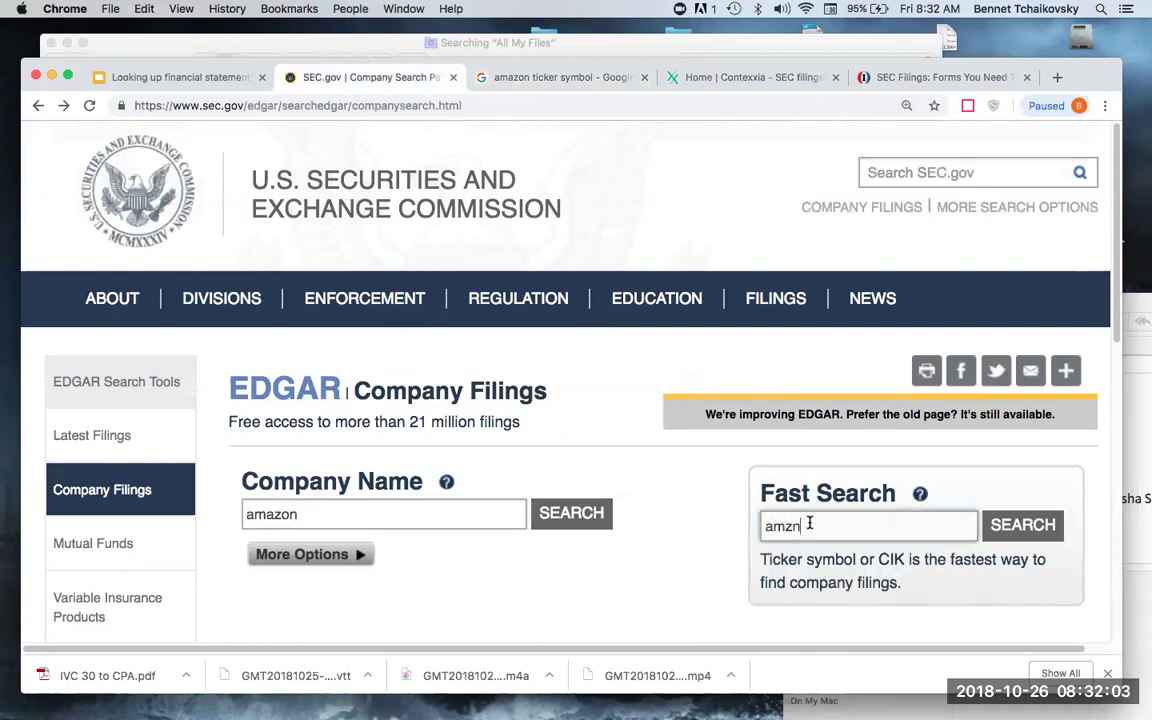
{"action": "key", "text": "Return"}
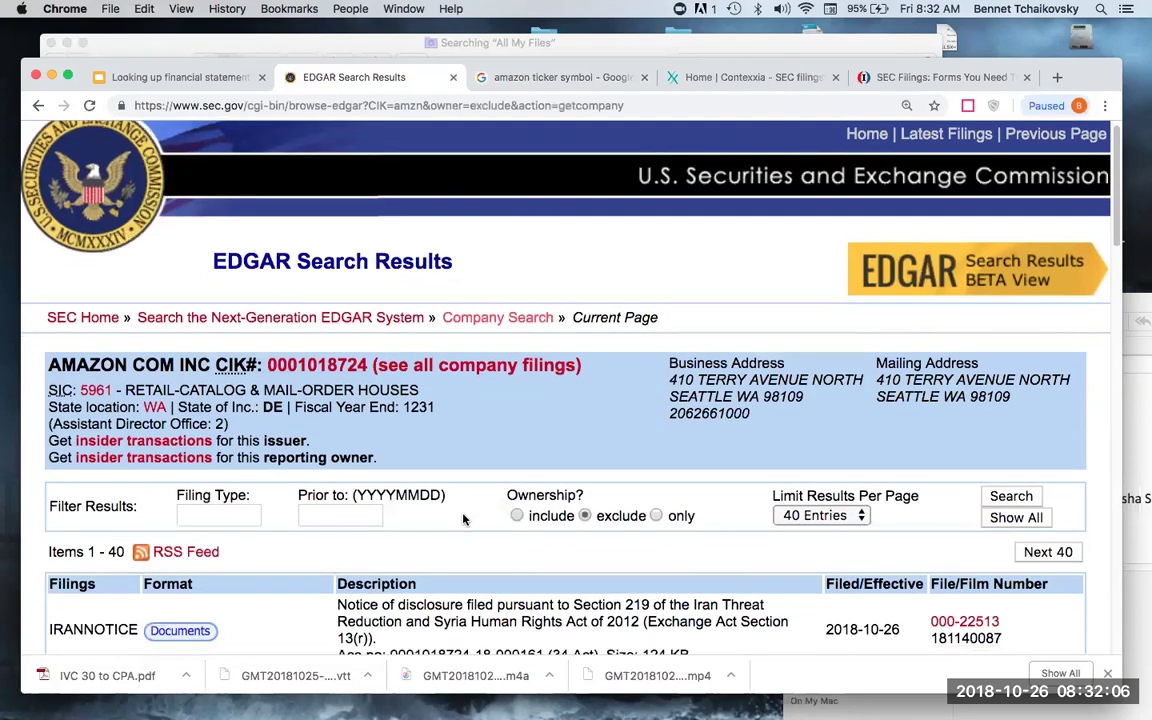
{"action": "scroll", "coordinate": [463, 519], "scroll_direction": "down", "scroll_amount": 3}
{"action": "scroll", "coordinate": [463, 519], "scroll_direction": "down", "scroll_amount": 2}
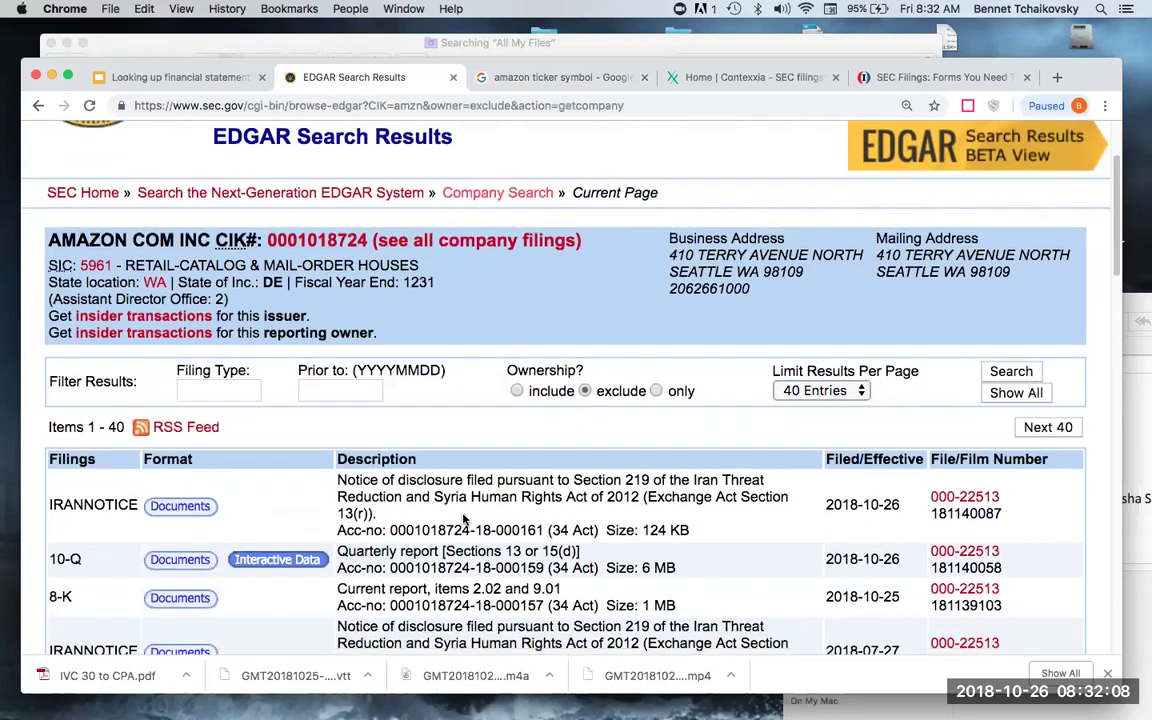
{"action": "scroll", "coordinate": [463, 515], "scroll_direction": "down", "scroll_amount": 1}
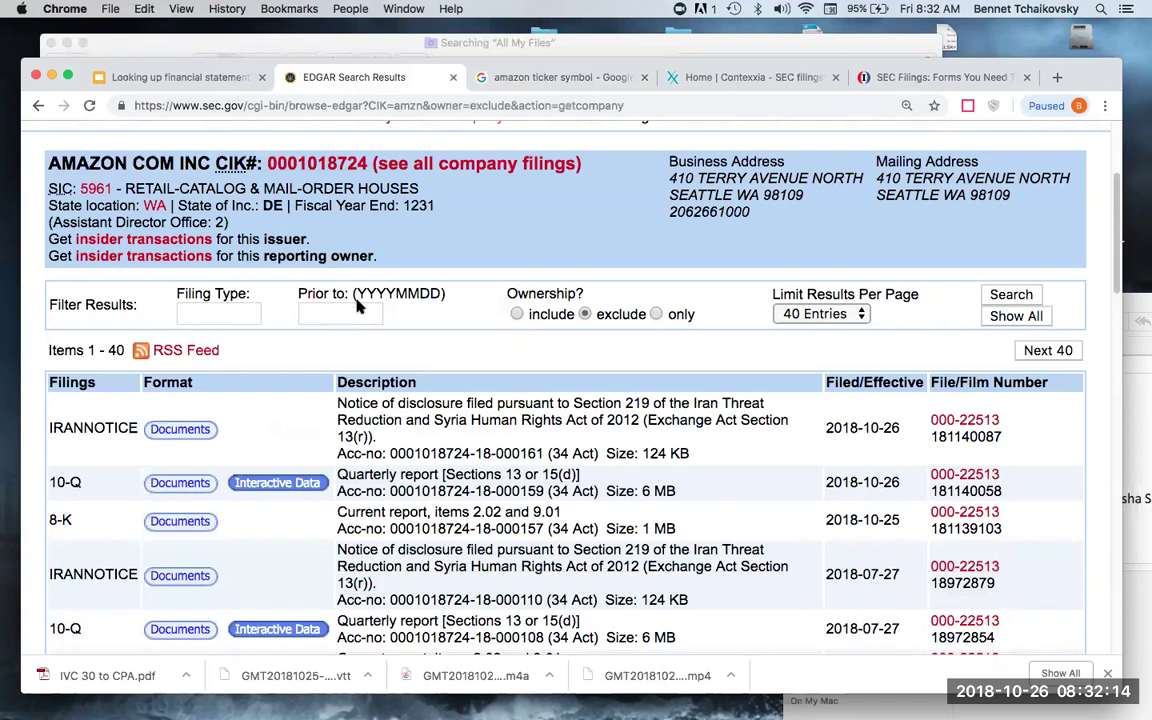
{"action": "left_click", "coordinate": [195, 80]}
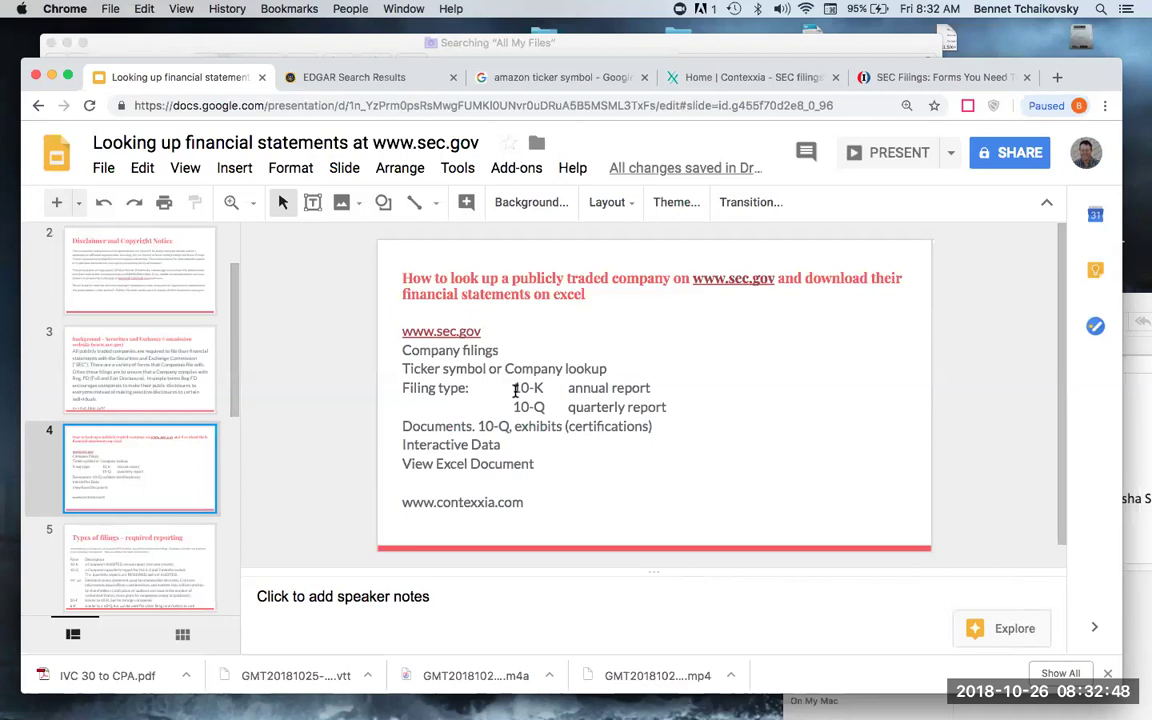
{"action": "left_click", "coordinate": [377, 82]}
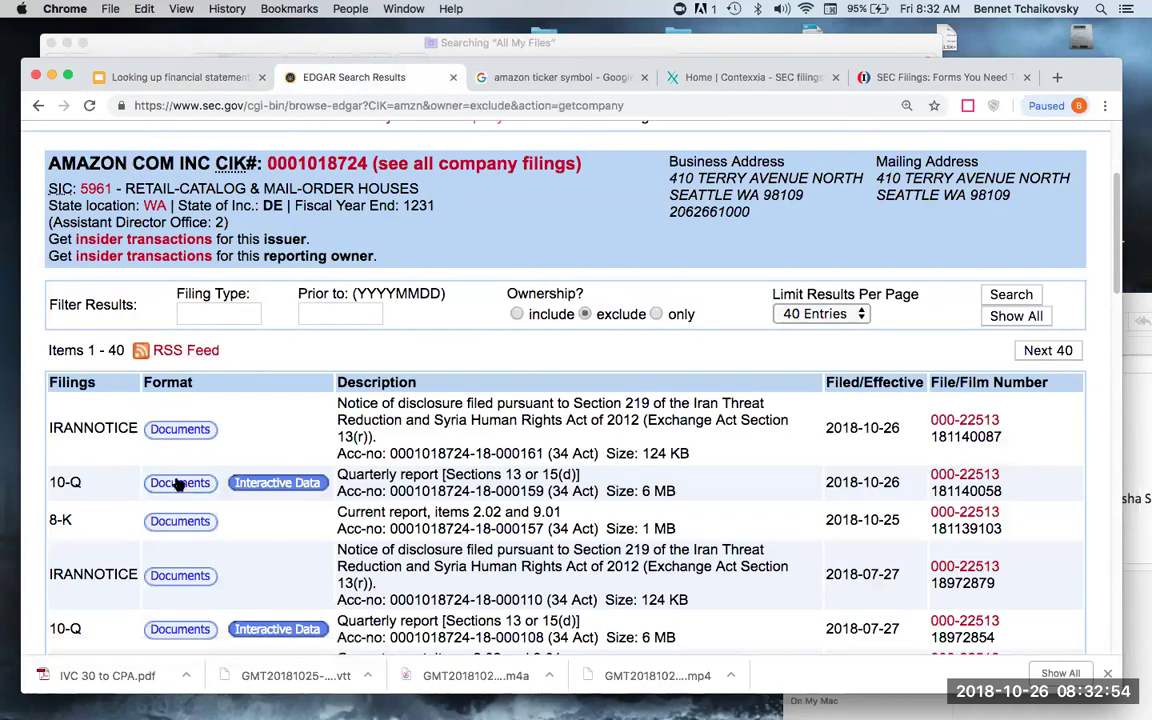
Filter Amazon's filings by type 10-k, listing 23 annual reports, latest filed 2018-02-02.
{"action": "left_click", "coordinate": [206, 312]}
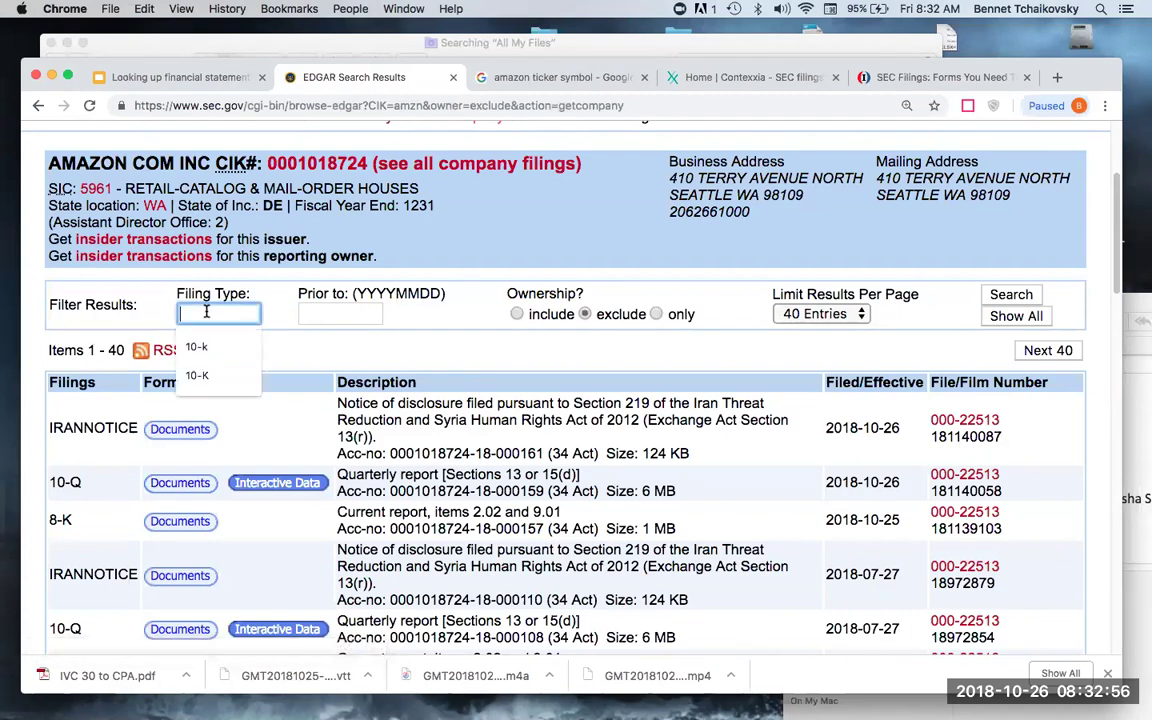
{"action": "type", "text": "10-k"}
{"action": "key", "text": "Return"}
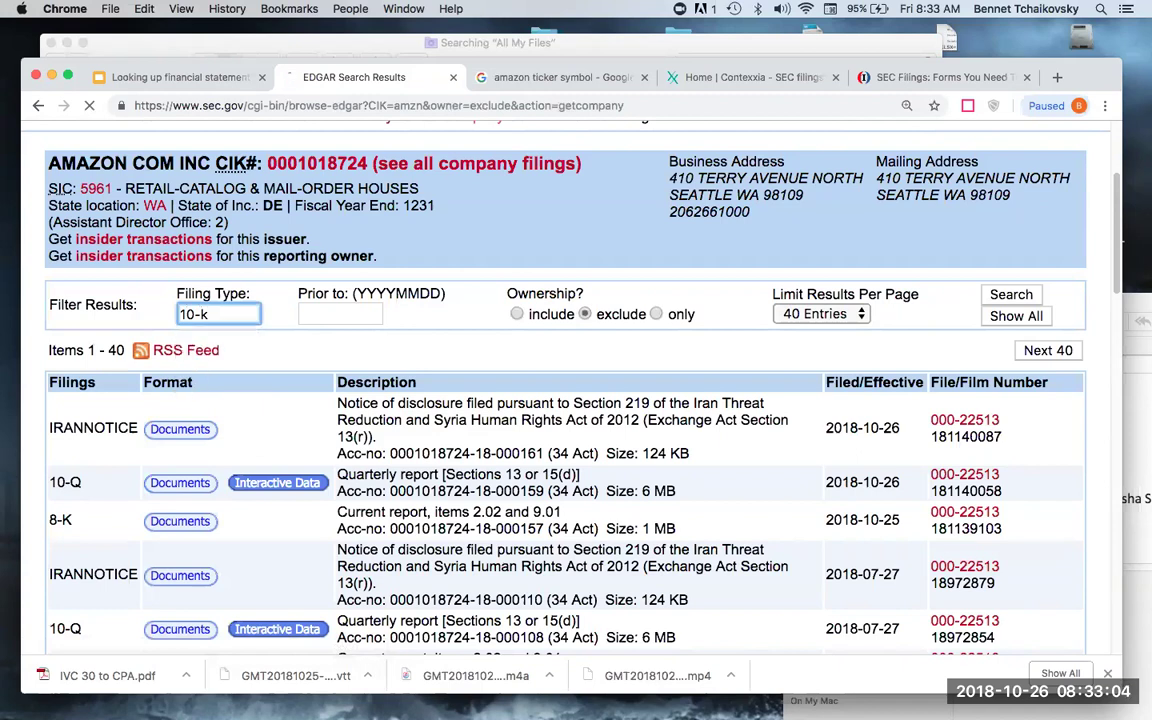
{"action": "scroll", "coordinate": [145, 410], "scroll_direction": "down", "scroll_amount": 2}
{"action": "scroll", "coordinate": [145, 410], "scroll_direction": "down", "scroll_amount": 6}
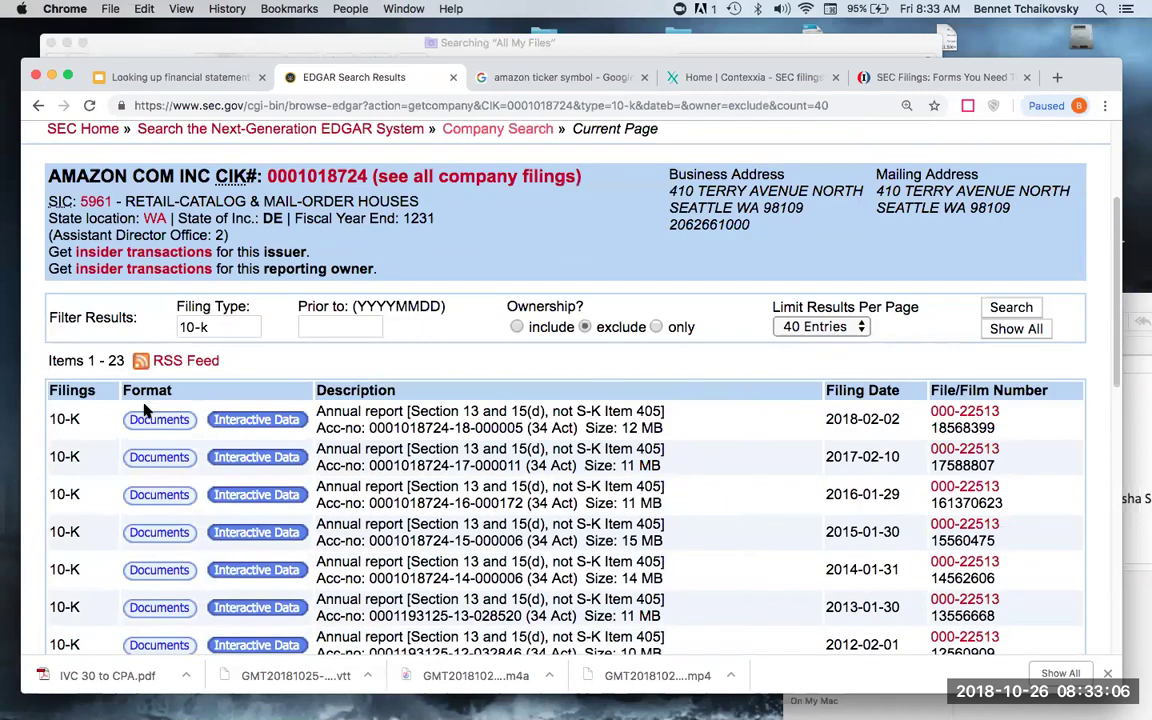
{"action": "scroll", "coordinate": [145, 412], "scroll_direction": "down", "scroll_amount": 1}
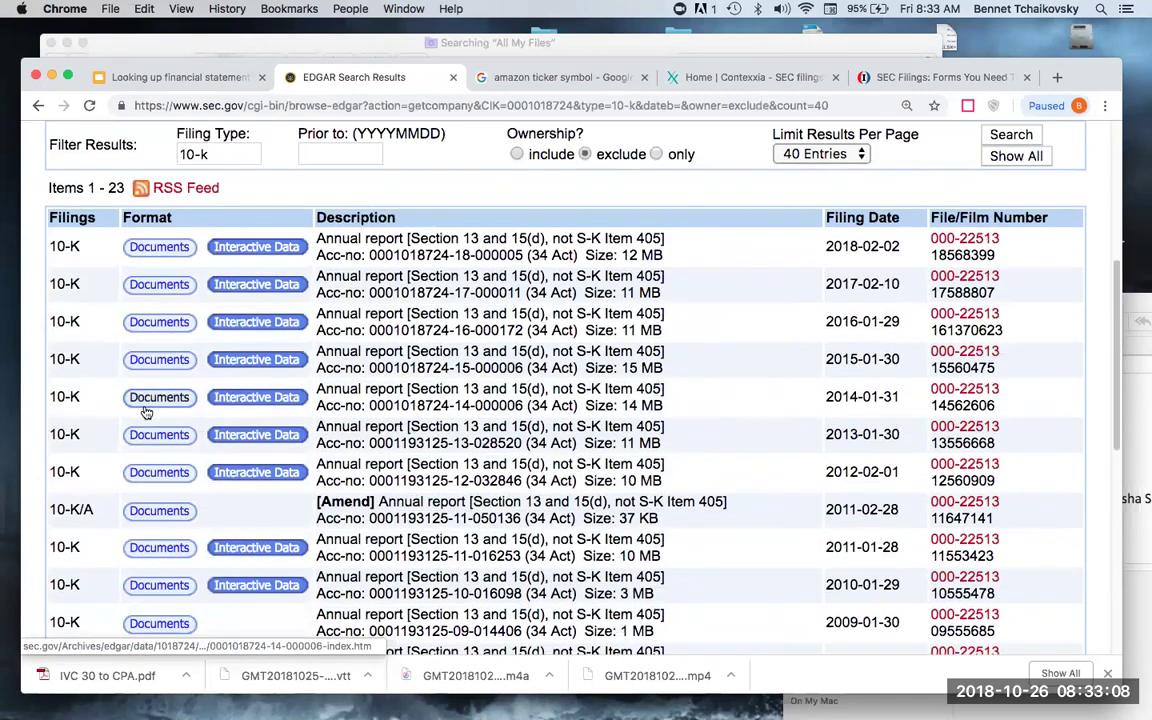
{"action": "scroll", "coordinate": [146, 405], "scroll_direction": "up", "scroll_amount": 1}
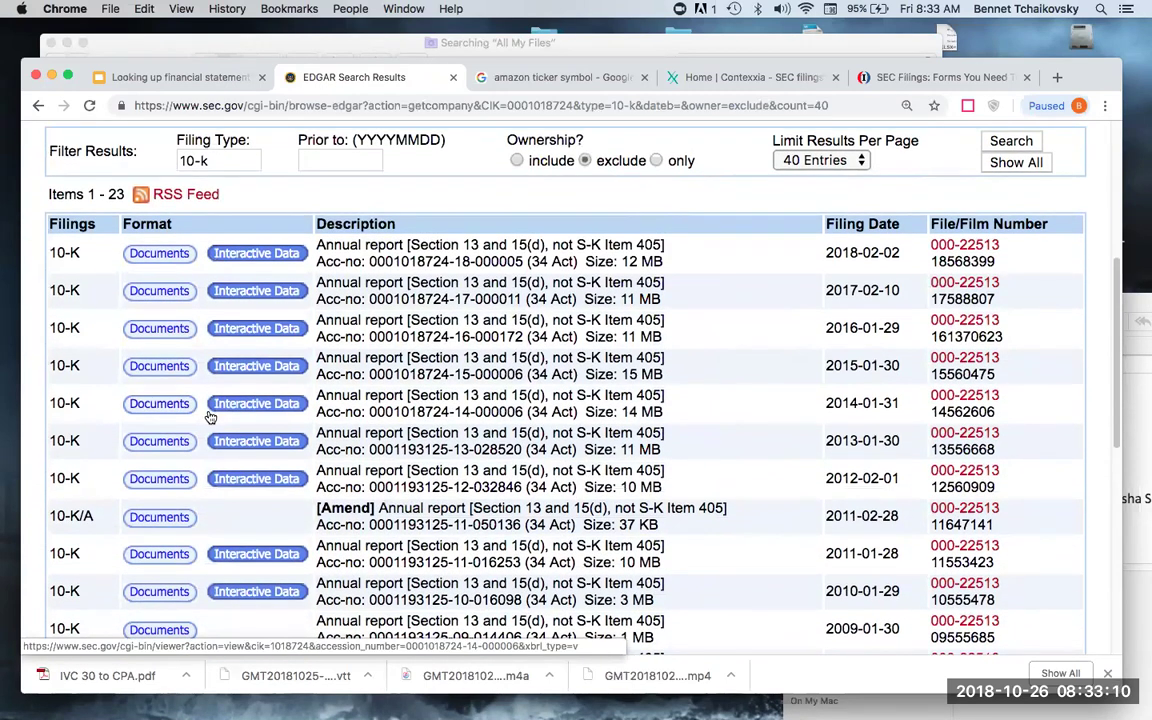
{"action": "scroll", "coordinate": [212, 368], "scroll_direction": "up", "scroll_amount": 3}
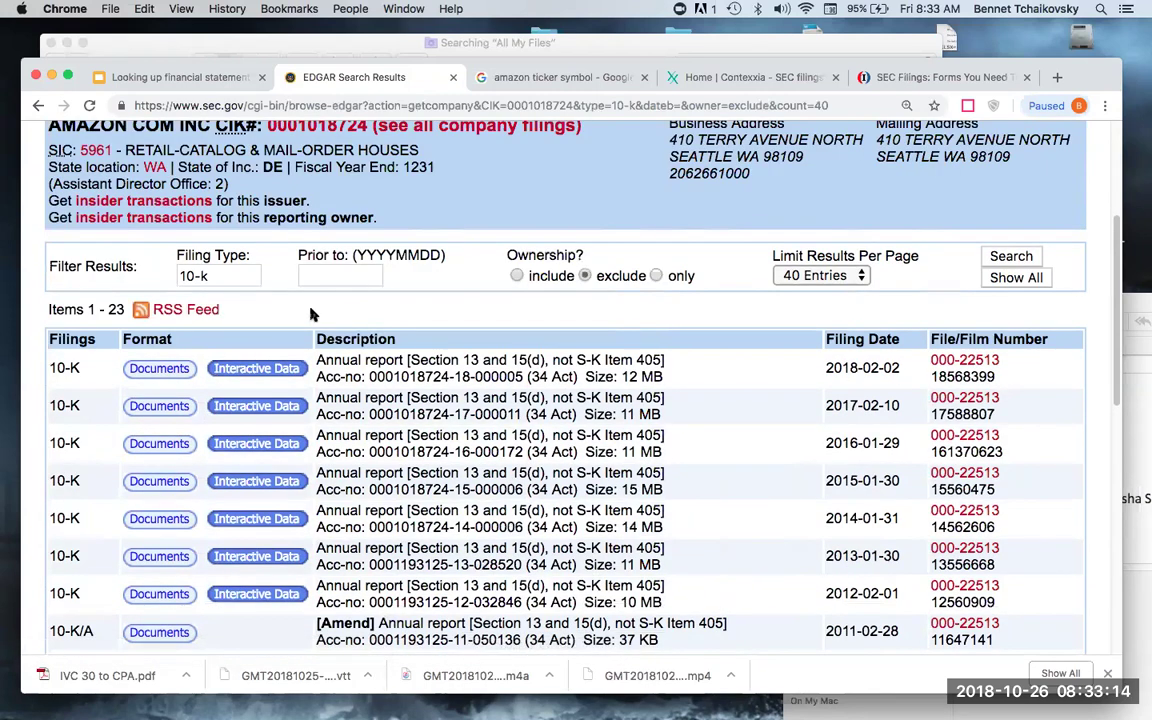
{"action": "left_click", "coordinate": [153, 369]}
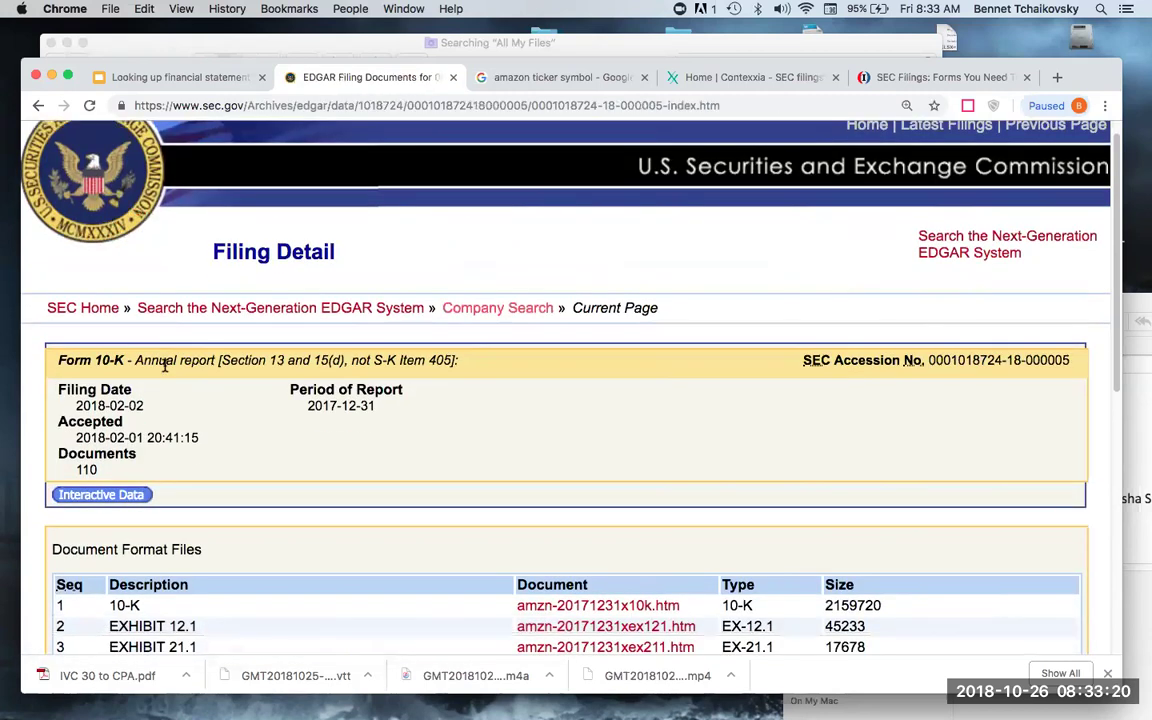
{"action": "scroll", "coordinate": [160, 366], "scroll_direction": "down", "scroll_amount": 5}
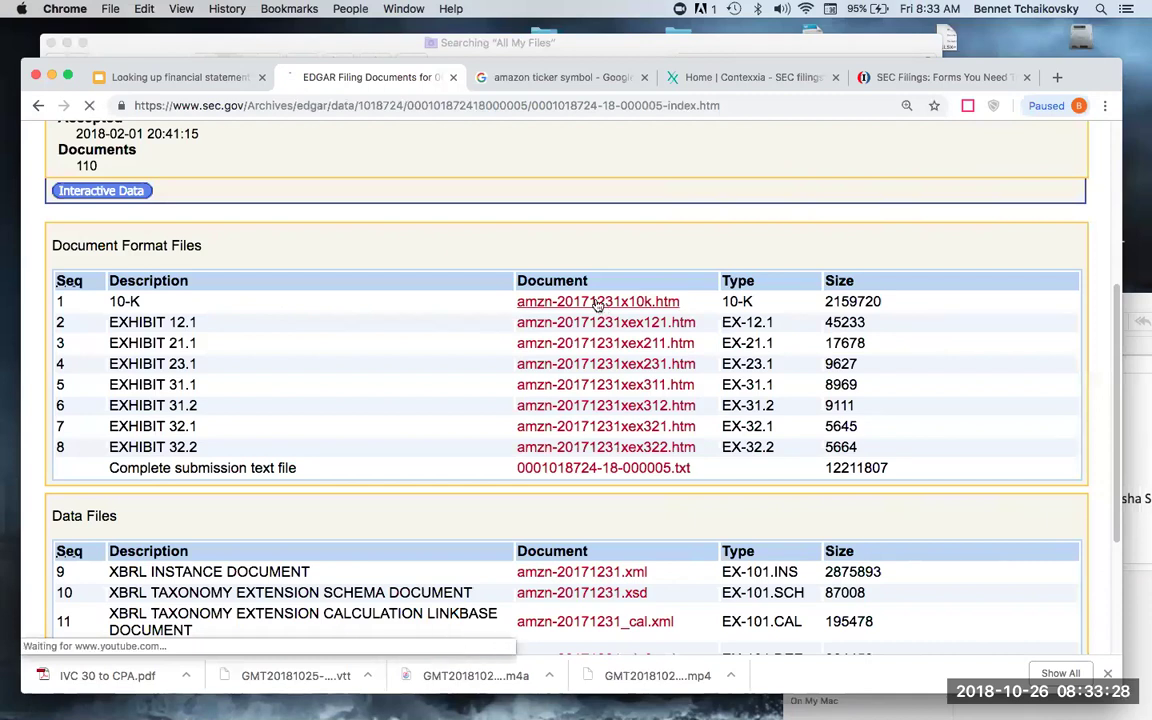
{"action": "left_click", "coordinate": [597, 302]}
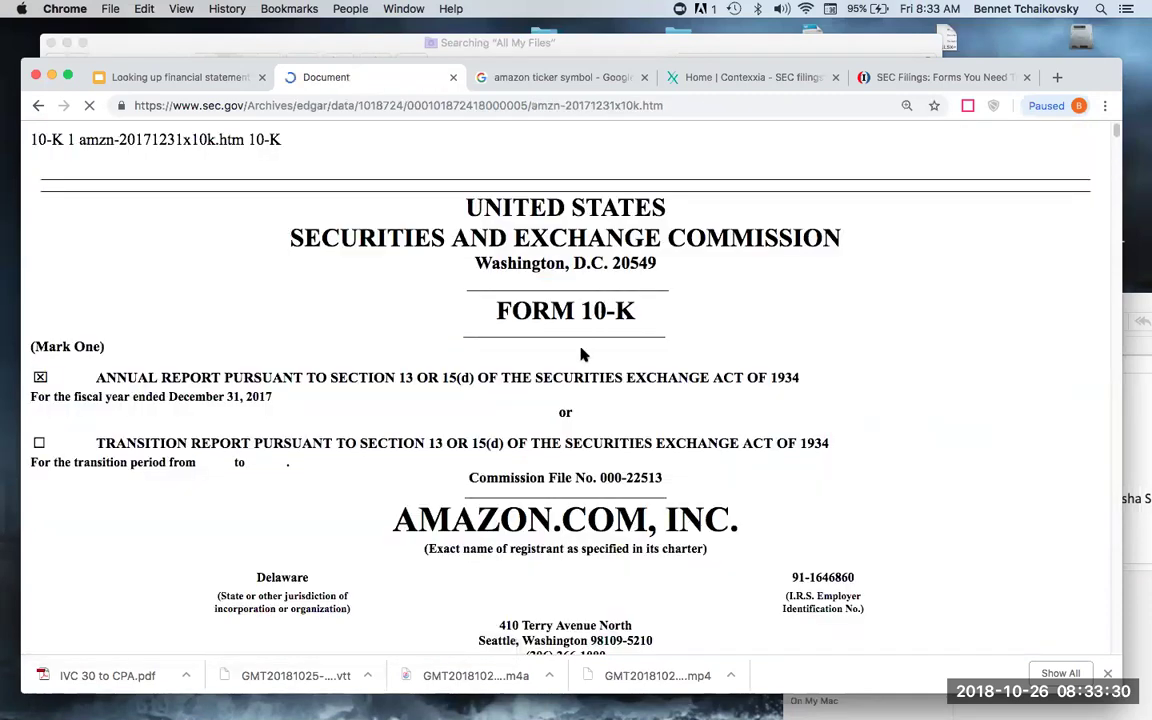
Scroll to the 10-K's index and jump to Item 8, Financial Statements and Supplementary Data.
{"action": "scroll", "coordinate": [583, 352], "scroll_direction": "down", "scroll_amount": 5}
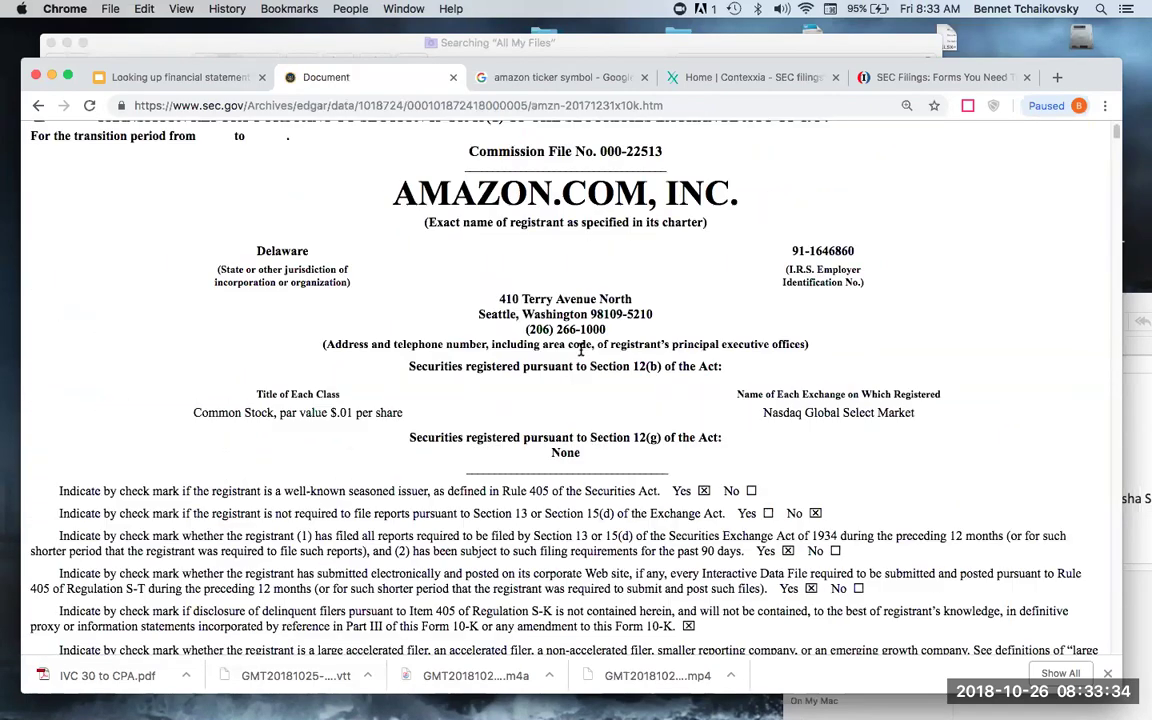
{"action": "scroll", "coordinate": [580, 350], "scroll_direction": "down", "scroll_amount": 10}
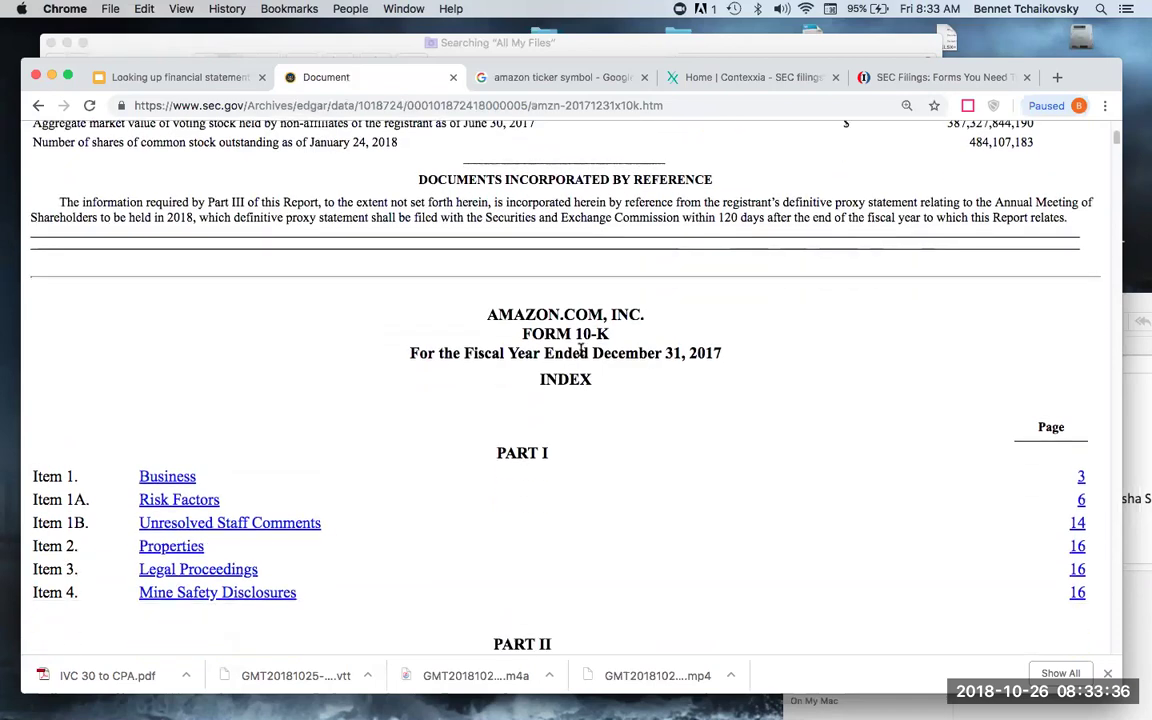
{"action": "scroll", "coordinate": [580, 350], "scroll_direction": "down", "scroll_amount": 4}
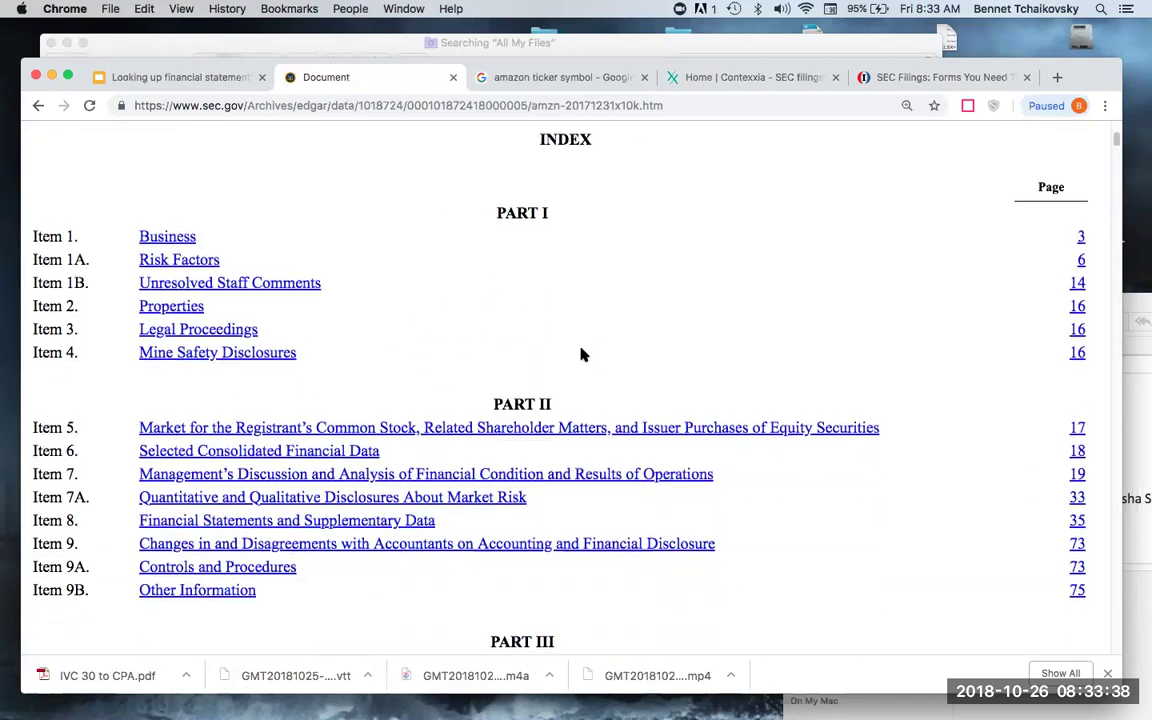
{"action": "scroll", "coordinate": [583, 354], "scroll_direction": "down", "scroll_amount": 1}
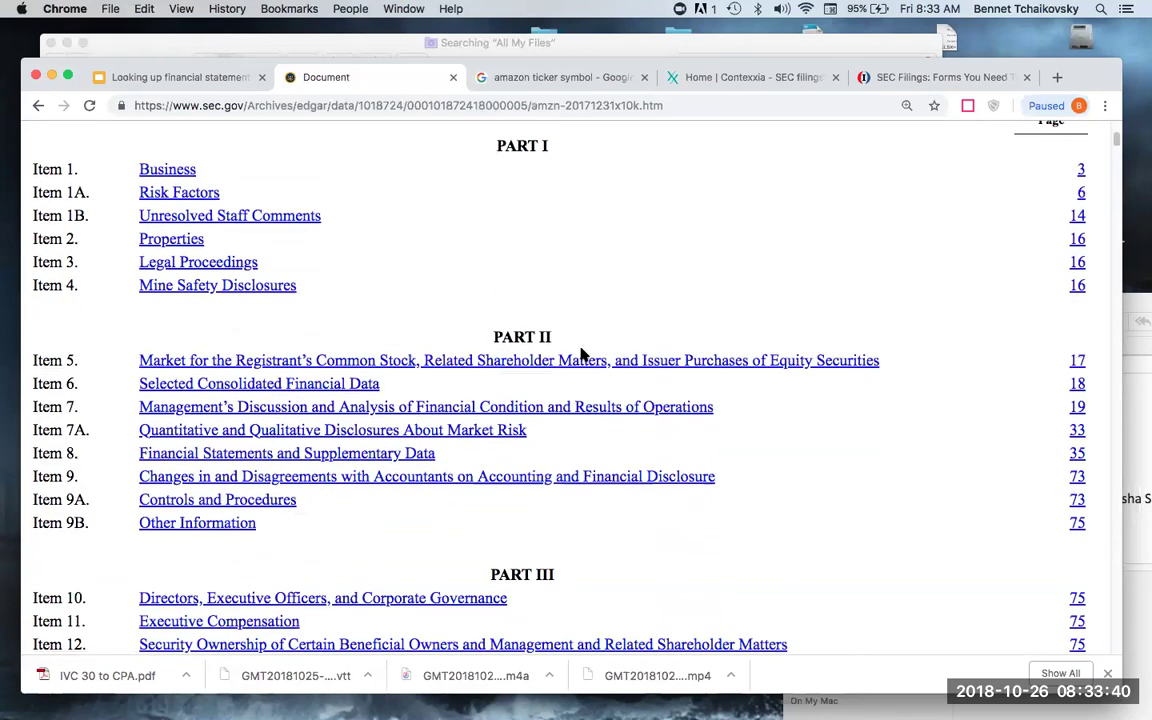
{"action": "scroll", "coordinate": [583, 354], "scroll_direction": "down", "scroll_amount": 3}
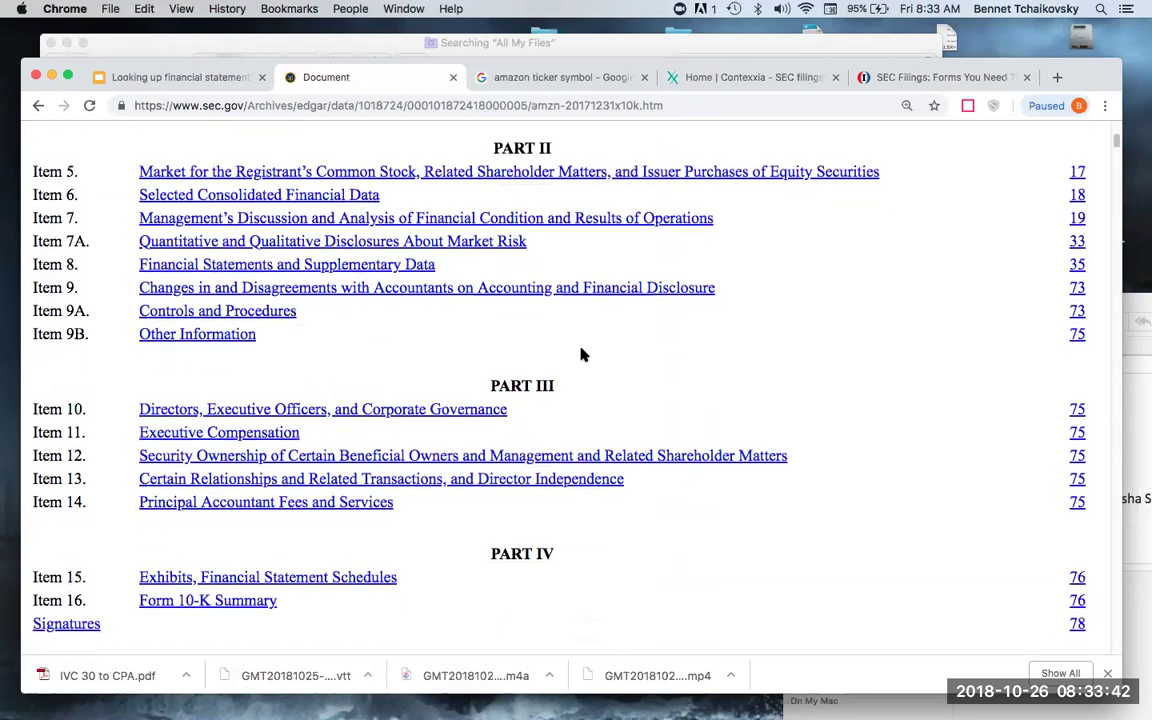
{"action": "scroll", "coordinate": [583, 354], "scroll_direction": "down", "scroll_amount": 3}
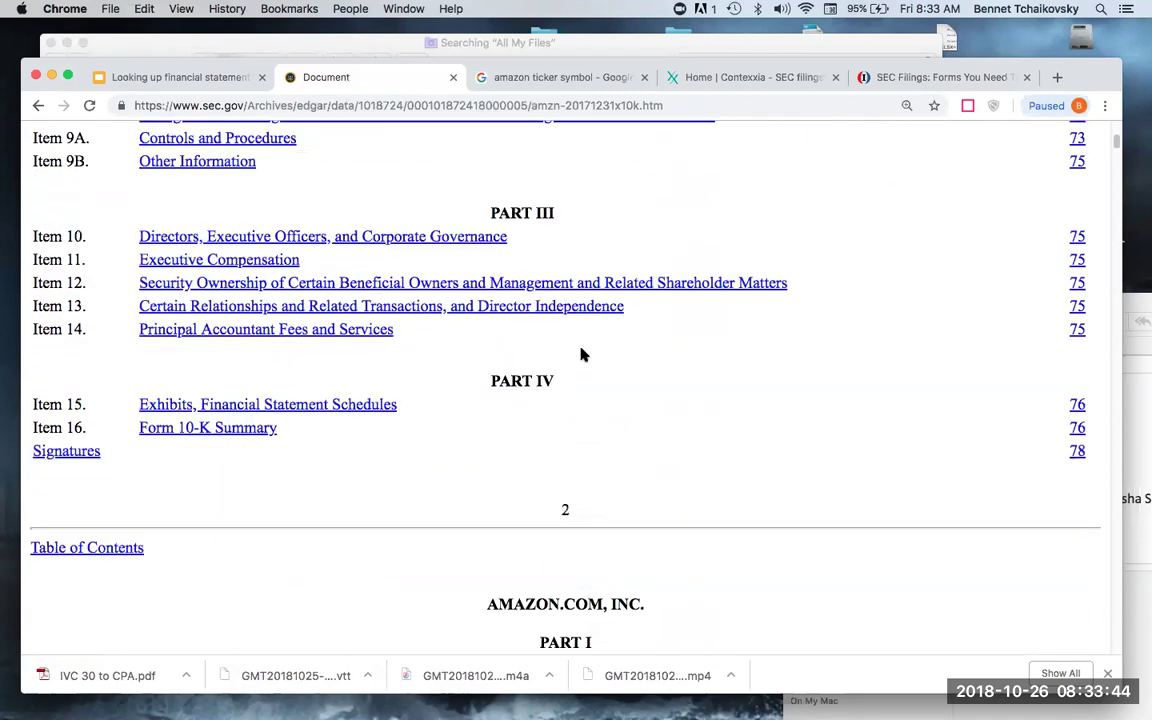
{"action": "scroll", "coordinate": [583, 354], "scroll_direction": "up", "scroll_amount": 3}
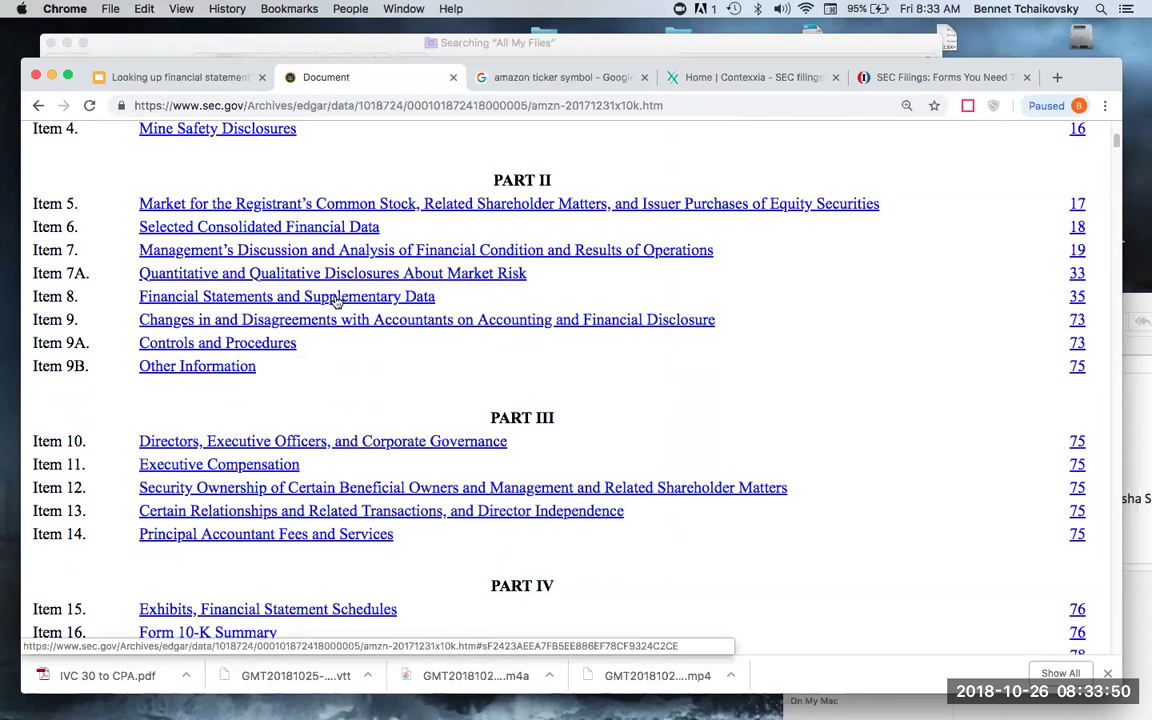
{"action": "left_click", "coordinate": [238, 297]}
{"action": "scroll", "coordinate": [377, 354], "scroll_direction": "down", "scroll_amount": 3}
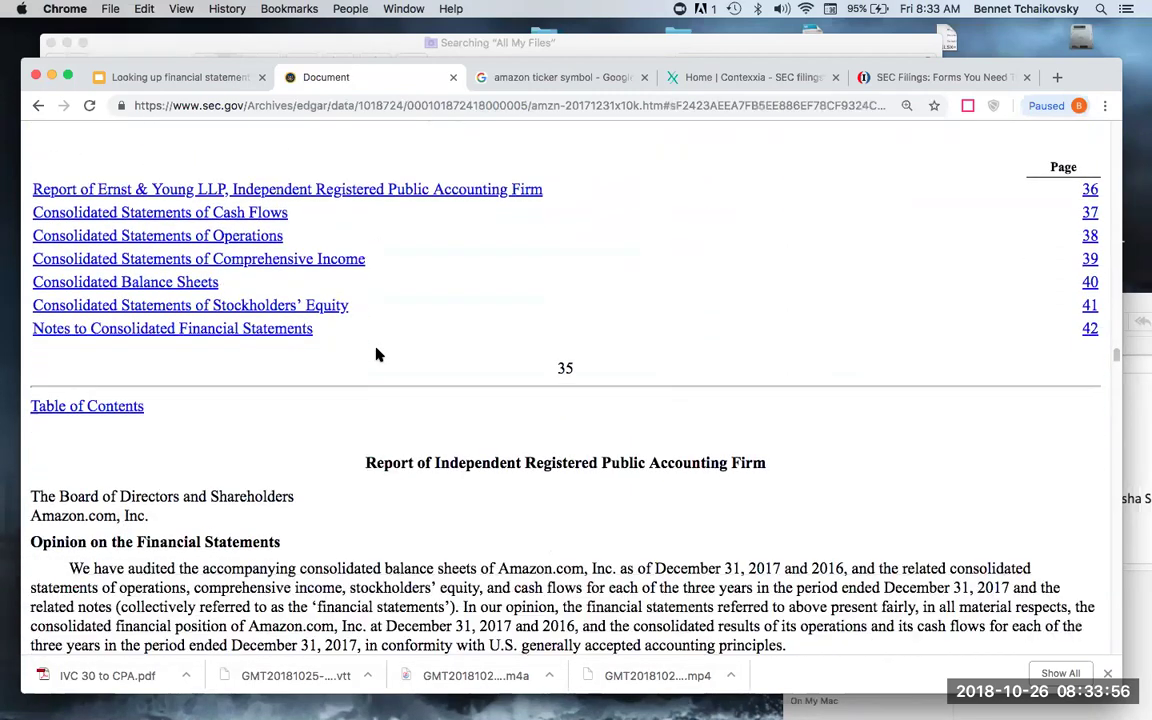
{"action": "scroll", "coordinate": [377, 354], "scroll_direction": "down", "scroll_amount": 7}
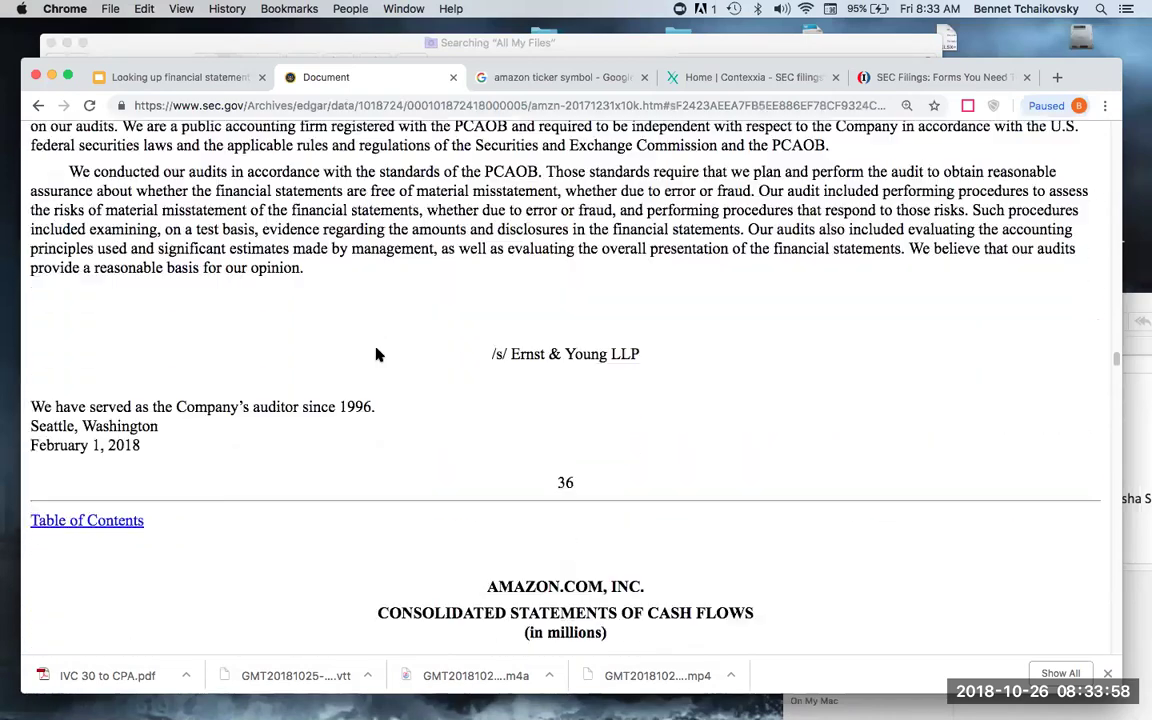
{"action": "scroll", "coordinate": [377, 354], "scroll_direction": "down", "scroll_amount": 3}
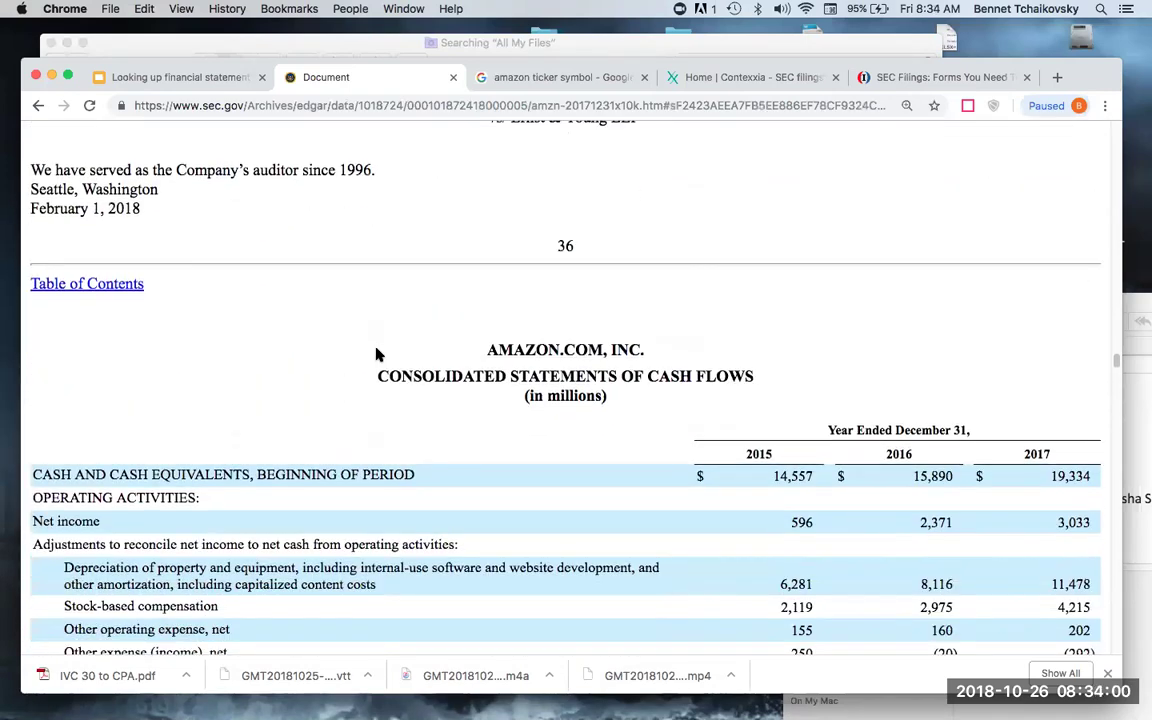
{"action": "scroll", "coordinate": [377, 354], "scroll_direction": "down", "scroll_amount": 5}
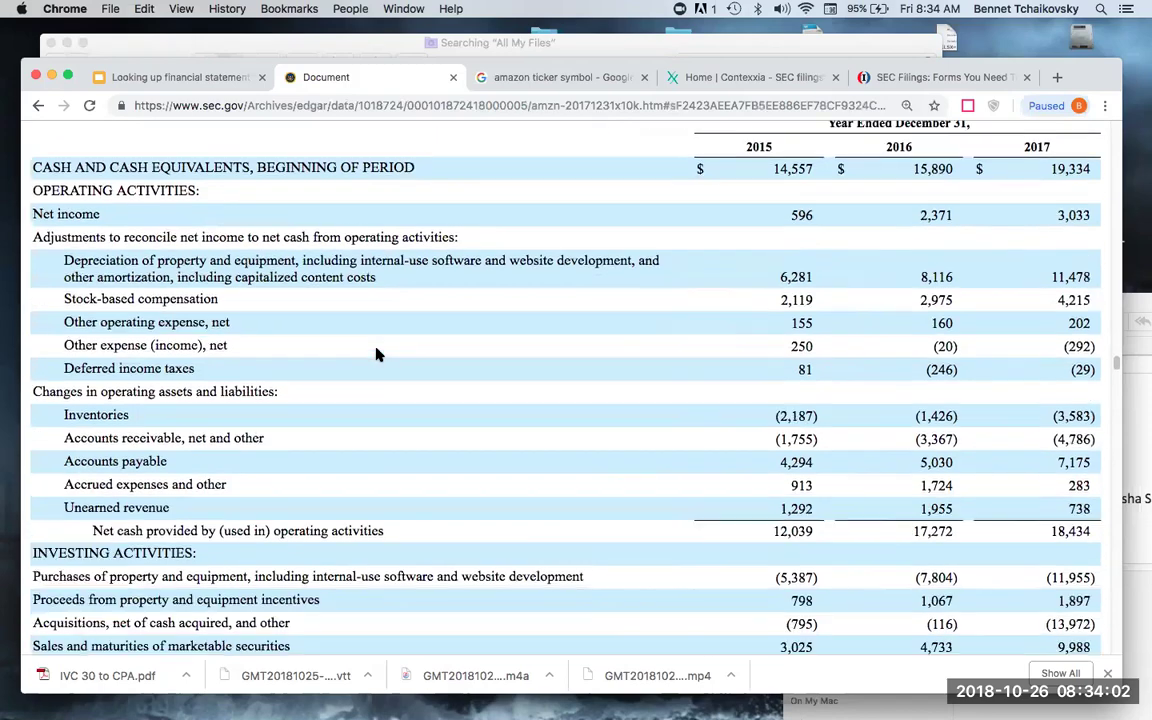
{"action": "scroll", "coordinate": [377, 354], "scroll_direction": "down", "scroll_amount": 8}
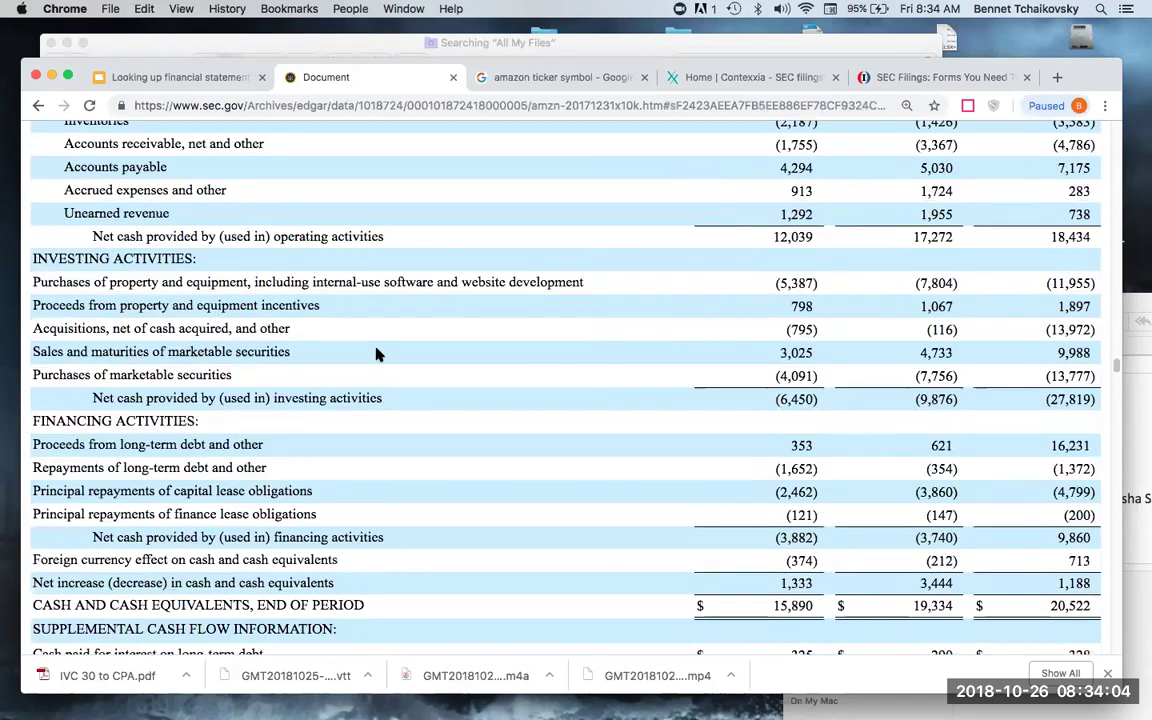
{"action": "scroll", "coordinate": [377, 354], "scroll_direction": "up", "scroll_amount": 4}
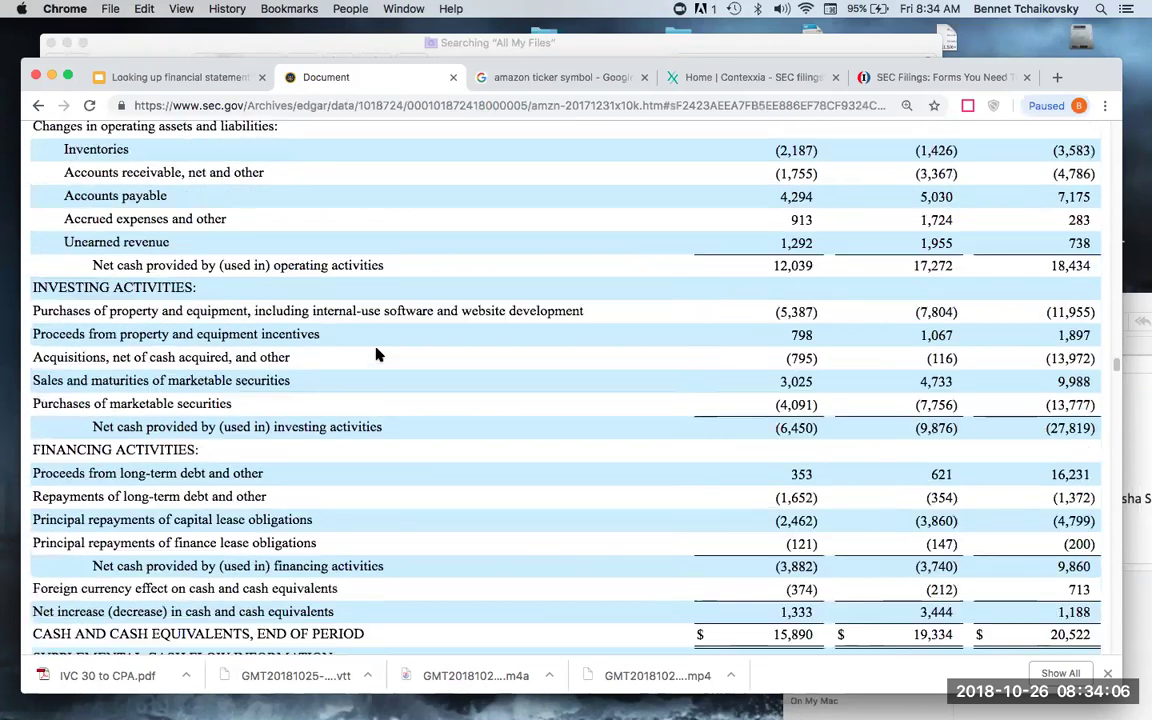
{"action": "scroll", "coordinate": [370, 350], "scroll_direction": "up", "scroll_amount": 5}
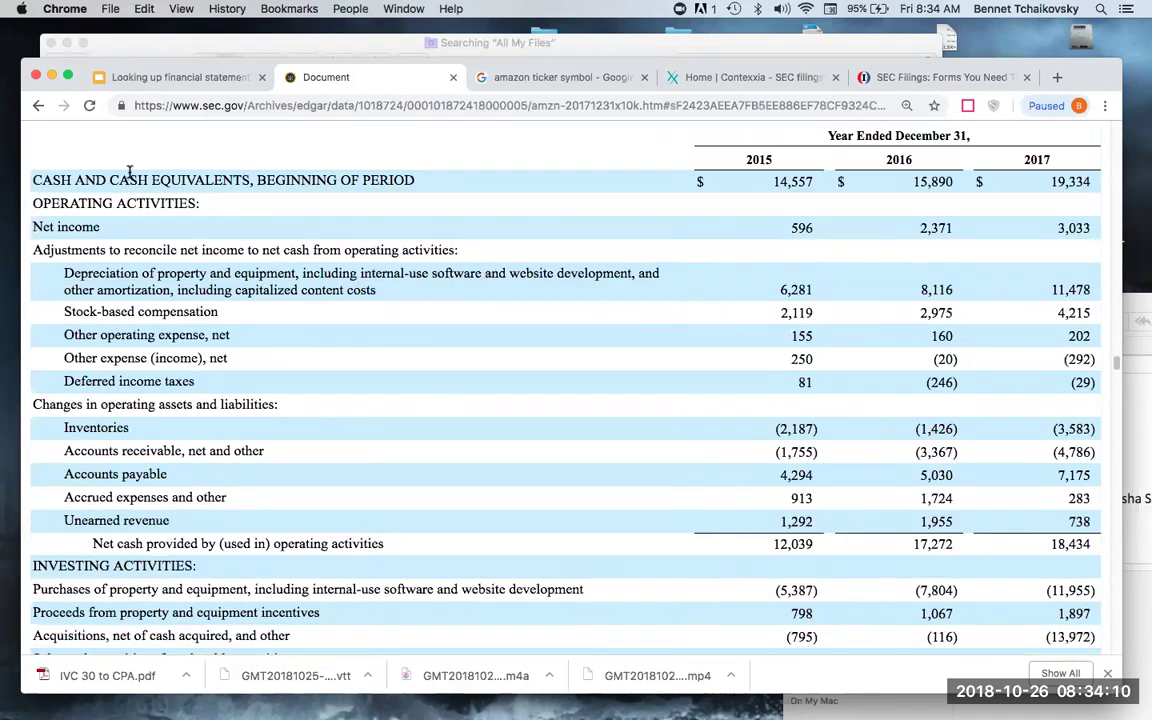
{"action": "left_click_drag", "start_coordinate": [131, 182], "coordinate": [776, 448]}
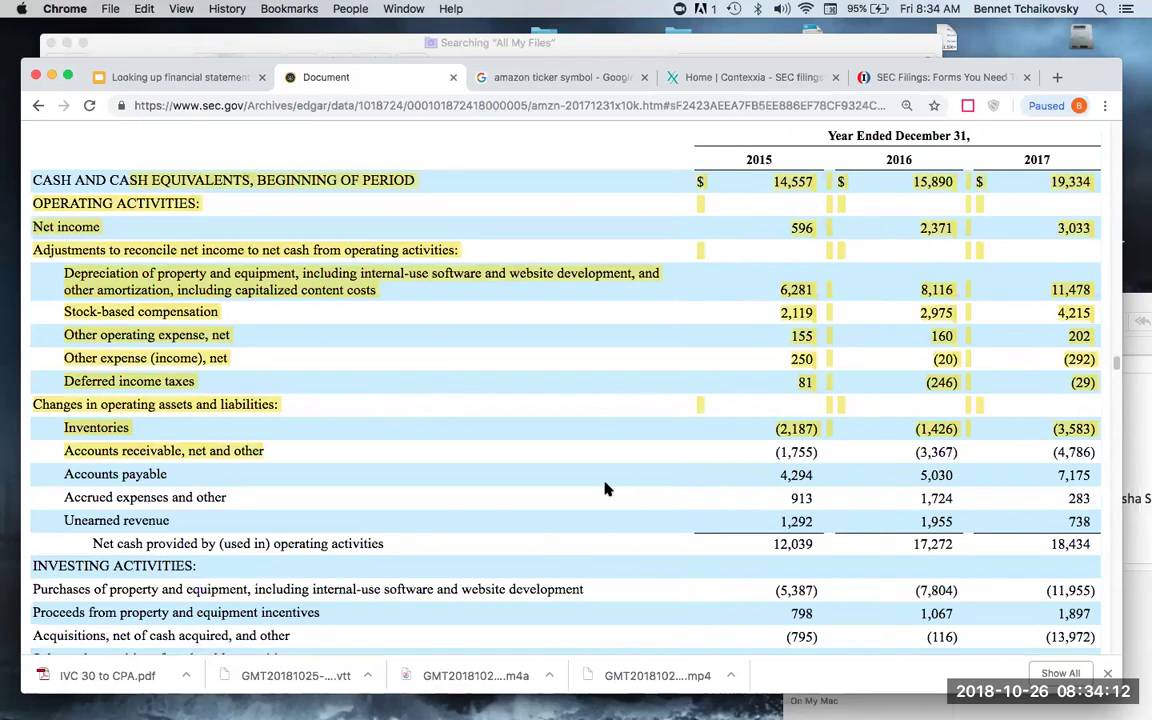
{"action": "left_click", "coordinate": [510, 463]}
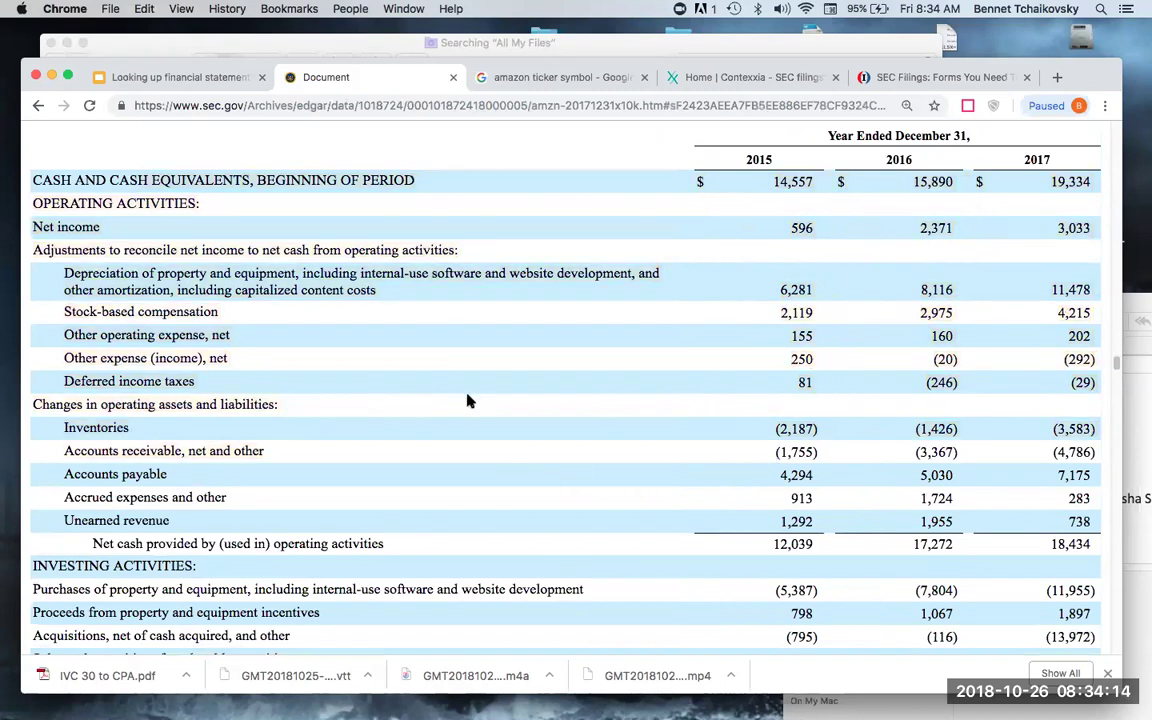
Return to the 10-K filing index and open its Interactive Data Document and Entity Information.
{"action": "left_click", "coordinate": [37, 106]}
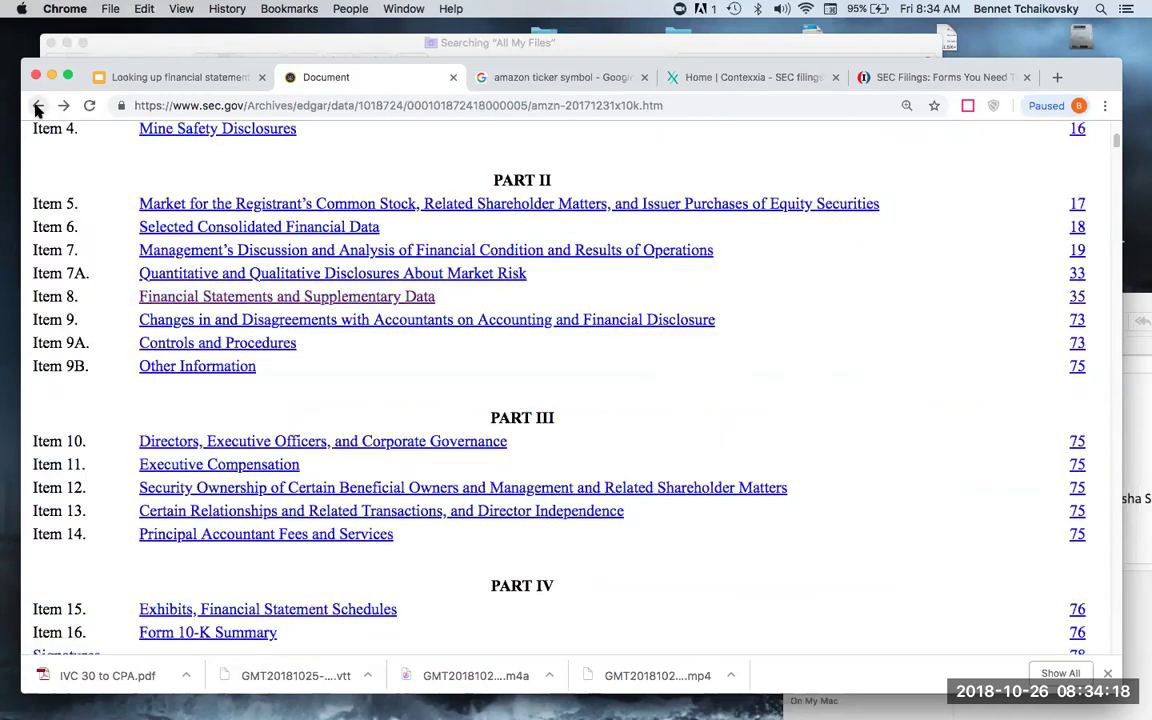
{"action": "left_click", "coordinate": [37, 106]}
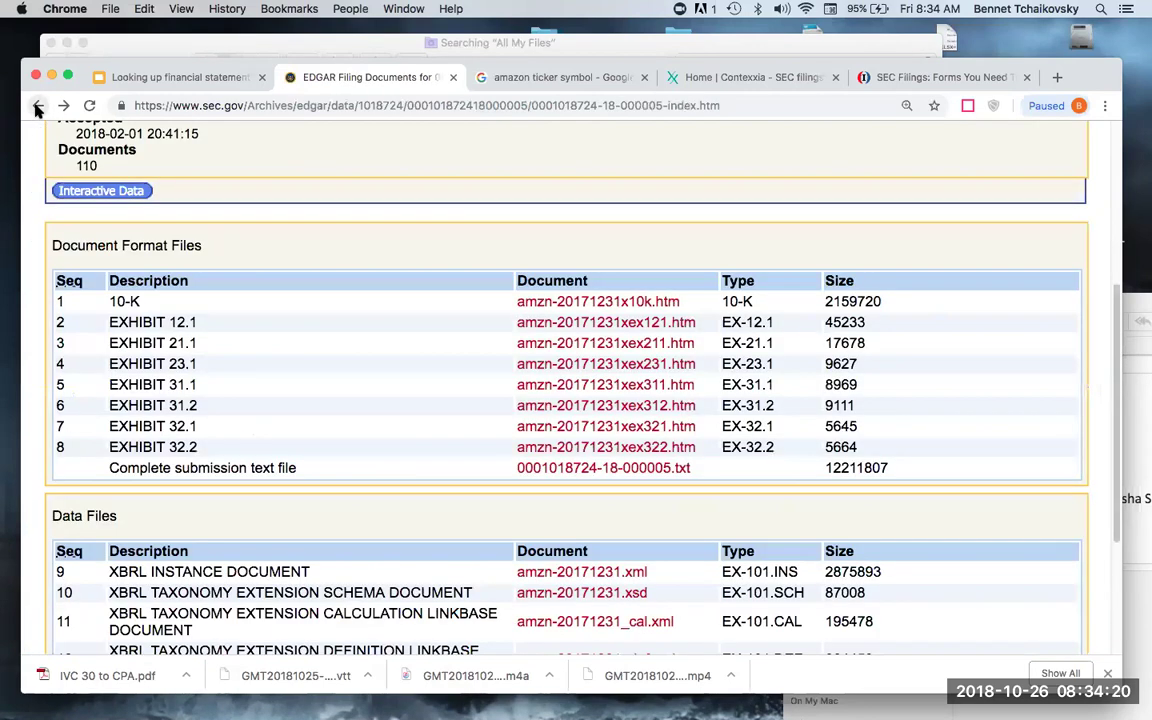
{"action": "scroll", "coordinate": [204, 184], "scroll_direction": "up", "scroll_amount": 2}
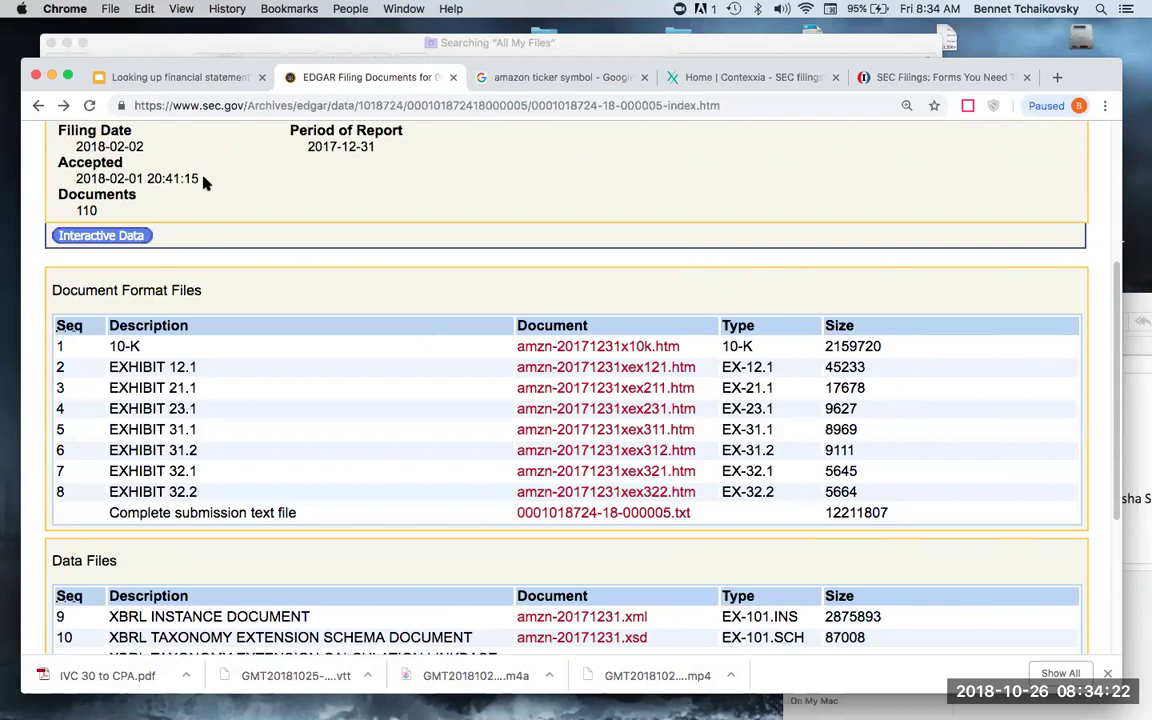
{"action": "scroll", "coordinate": [200, 230], "scroll_direction": "up", "scroll_amount": 3}
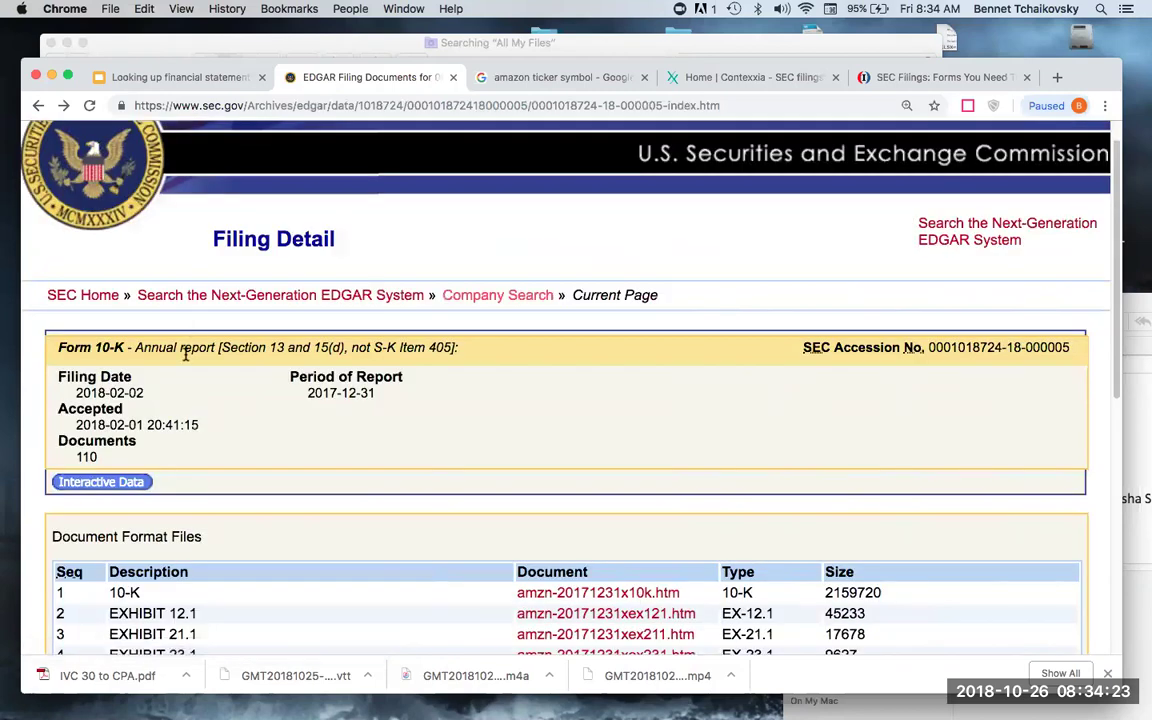
{"action": "left_click", "coordinate": [111, 486]}
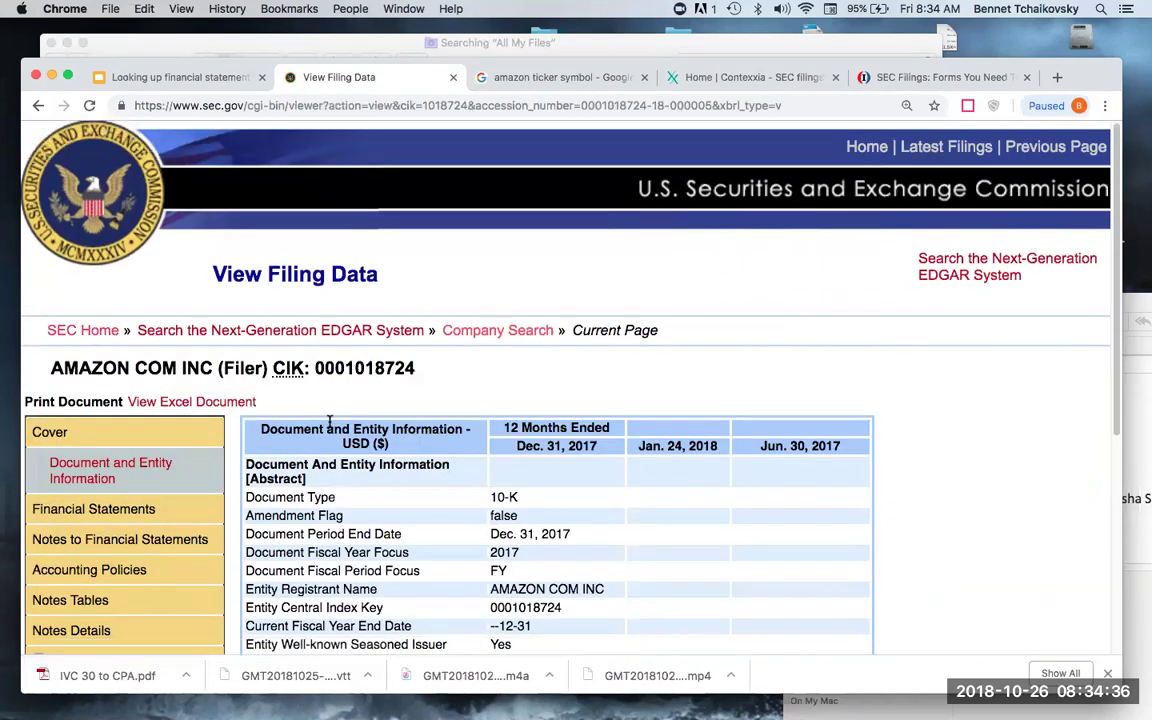
{"action": "scroll", "coordinate": [330, 425], "scroll_direction": "down", "scroll_amount": 1}
Expand Financial Statements and view Cash Flows, Comprehensive Income, then Consolidated Balance Sheets.
{"action": "scroll", "coordinate": [340, 430], "scroll_direction": "down", "scroll_amount": 3}
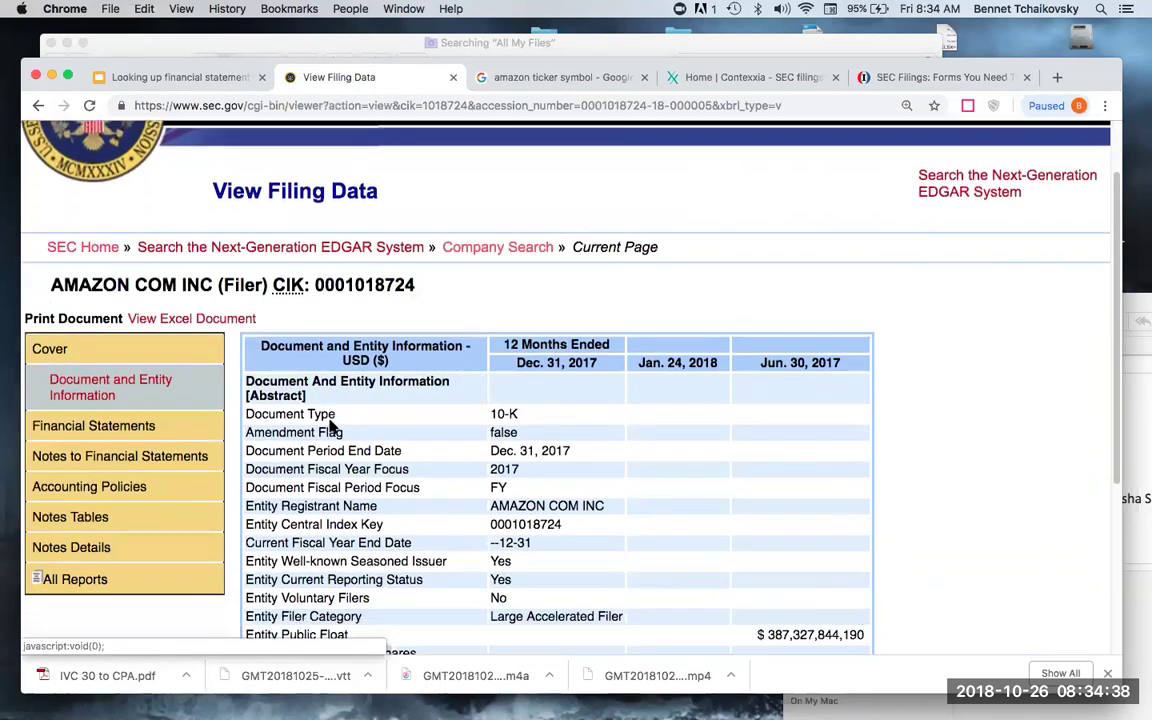
{"action": "scroll", "coordinate": [362, 440], "scroll_direction": "down", "scroll_amount": 5}
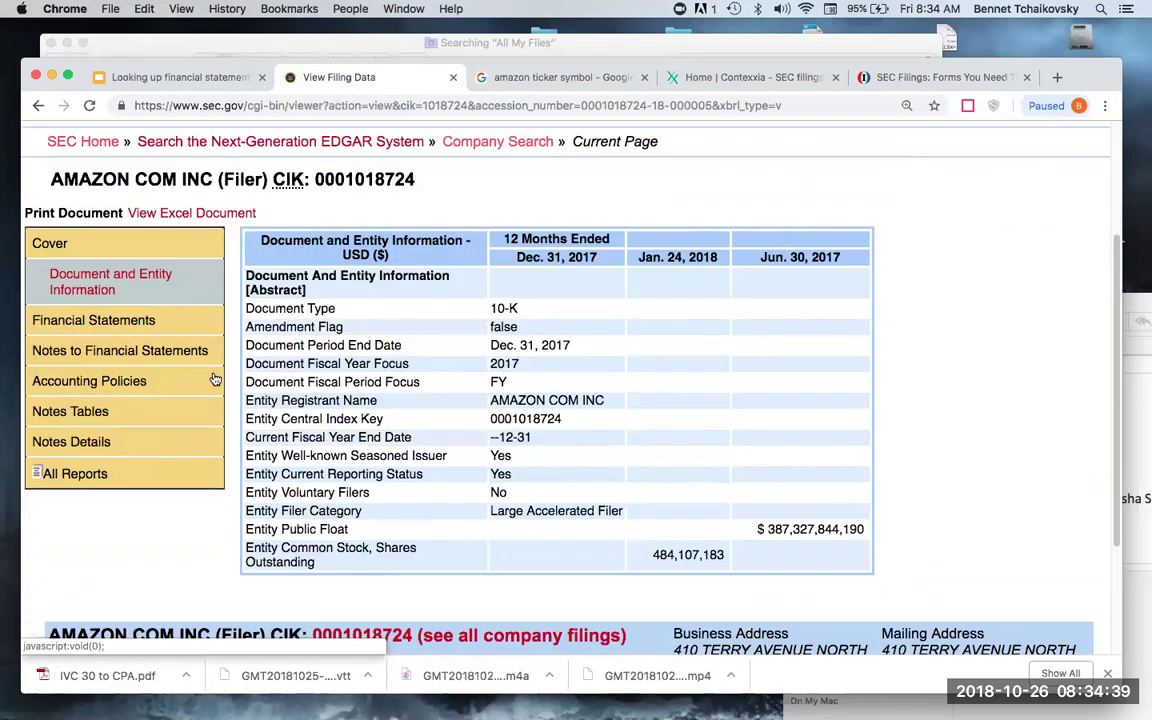
{"action": "left_click", "coordinate": [135, 320]}
{"action": "scroll", "coordinate": [428, 443], "scroll_direction": "down", "scroll_amount": 5}
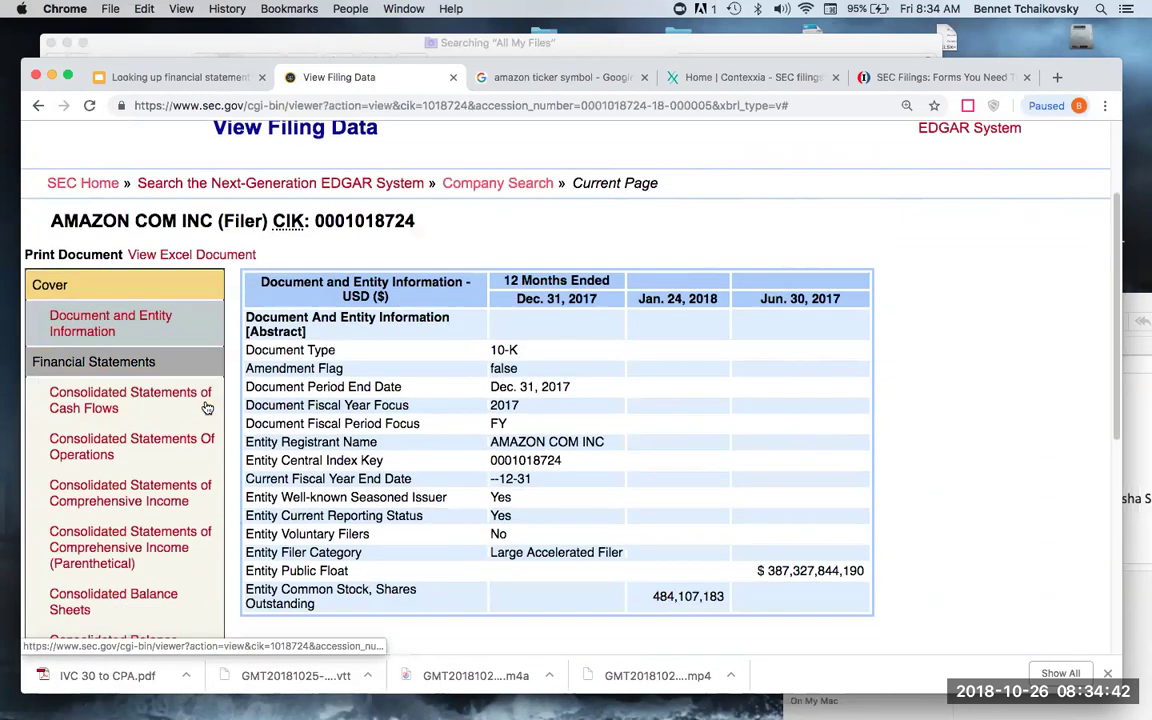
{"action": "left_click", "coordinate": [77, 403]}
{"action": "scroll", "coordinate": [88, 440], "scroll_direction": "down", "scroll_amount": 6}
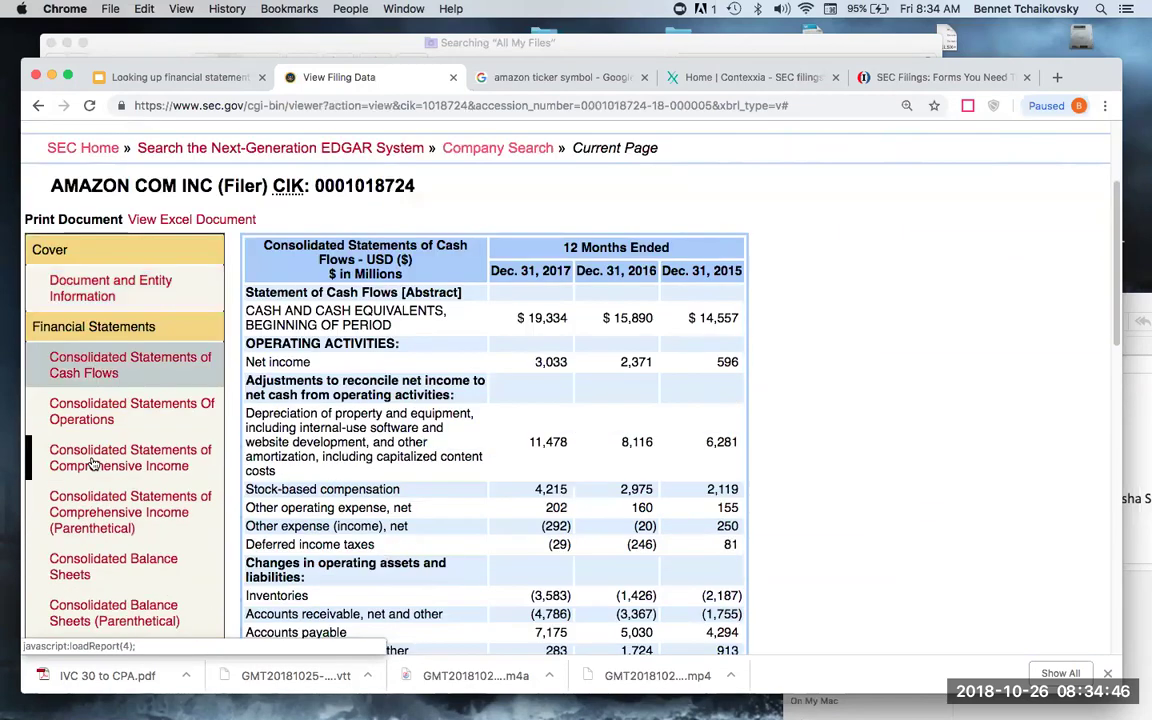
{"action": "left_click", "coordinate": [90, 462]}
{"action": "scroll", "coordinate": [90, 460], "scroll_direction": "down", "scroll_amount": 6}
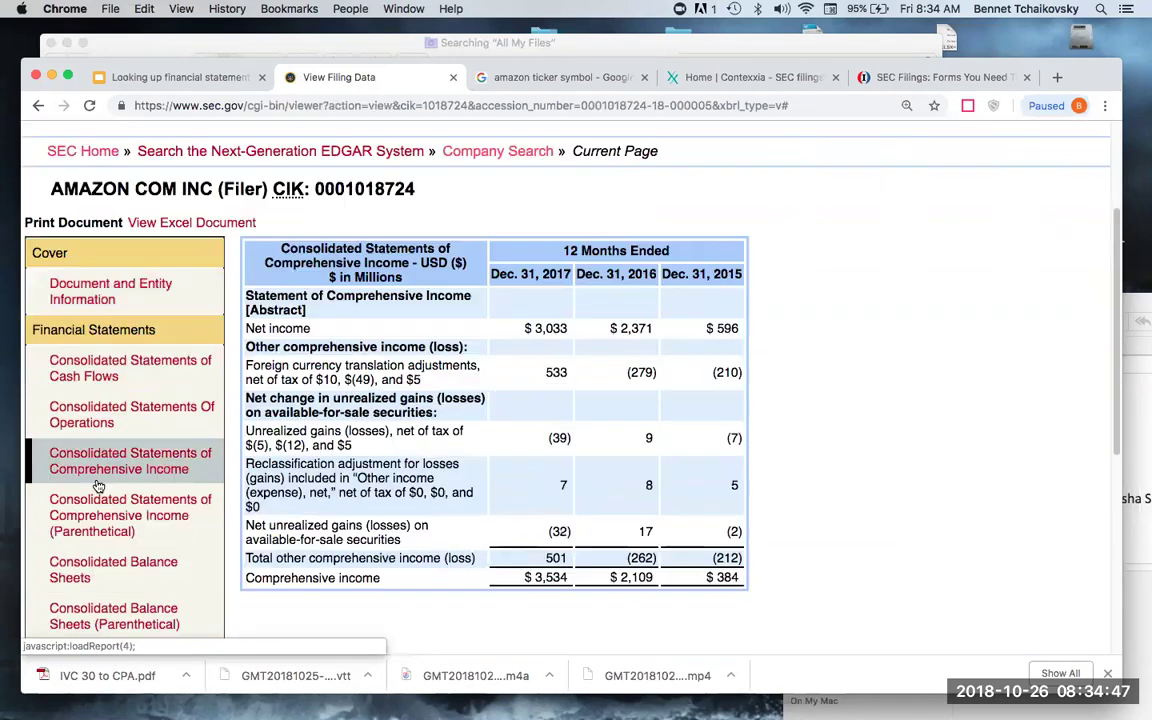
{"action": "left_click", "coordinate": [103, 563]}
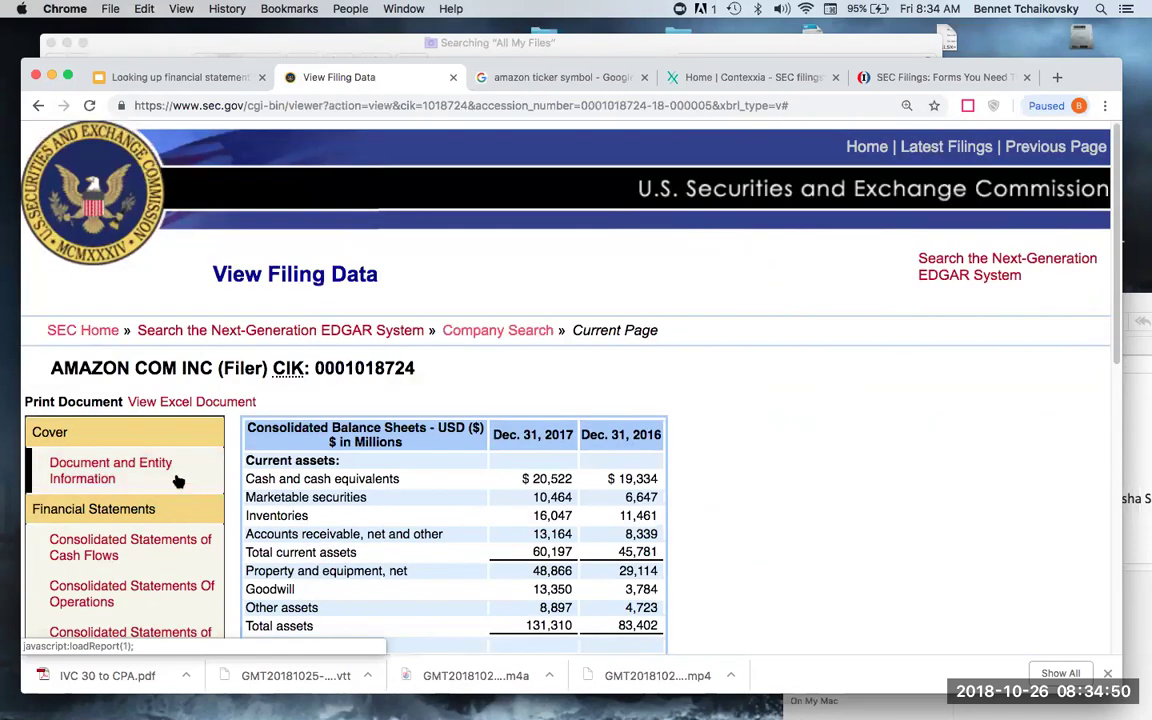
{"action": "scroll", "coordinate": [185, 480], "scroll_direction": "down", "scroll_amount": 2}
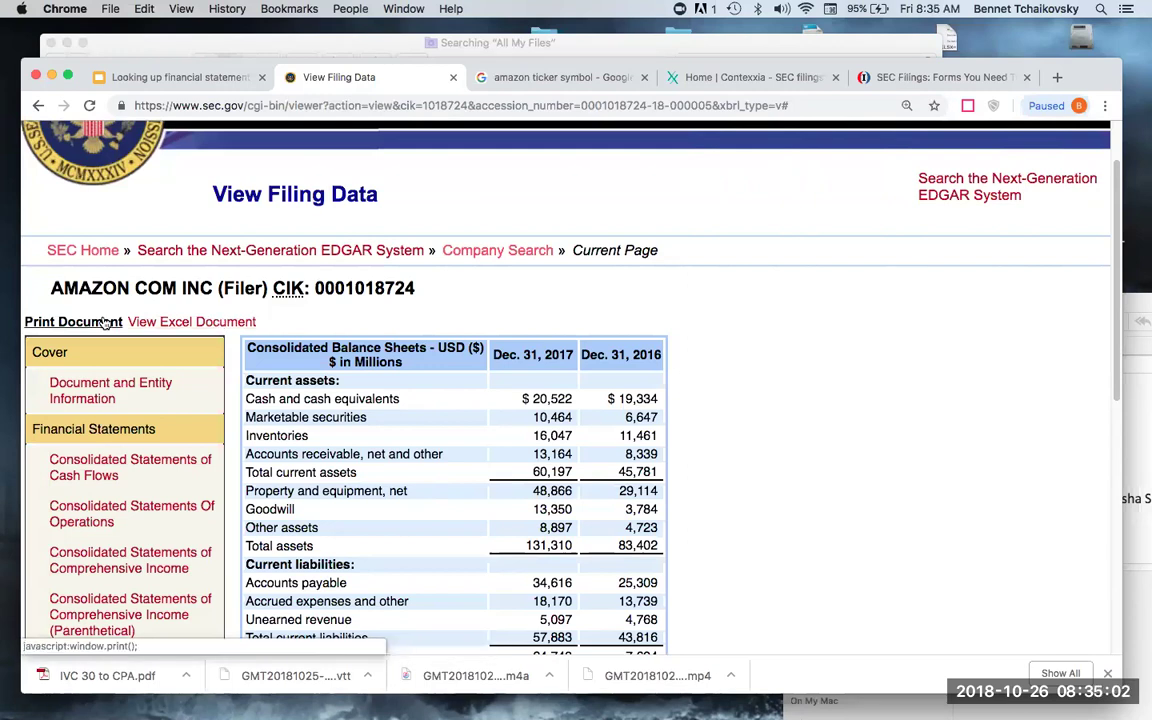
Download the statements as Financial_Report.xlsx via View Excel Document and open it in Excel.
{"action": "left_click", "coordinate": [165, 322]}
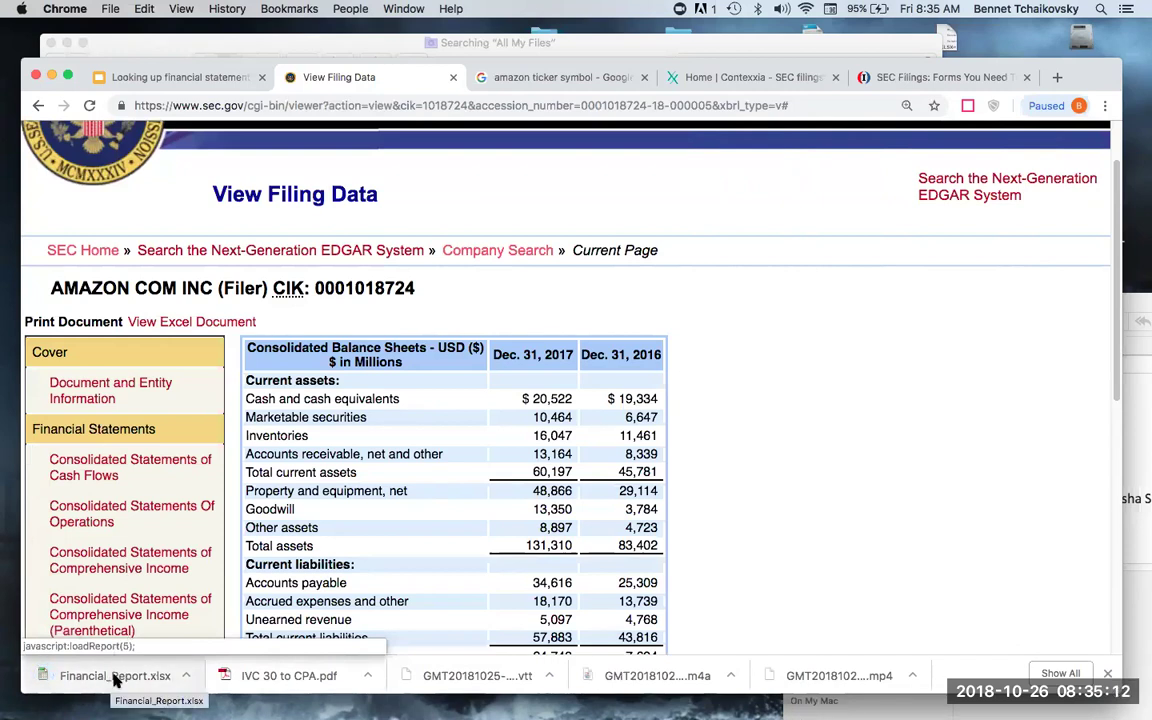
{"action": "left_click", "coordinate": [114, 677]}
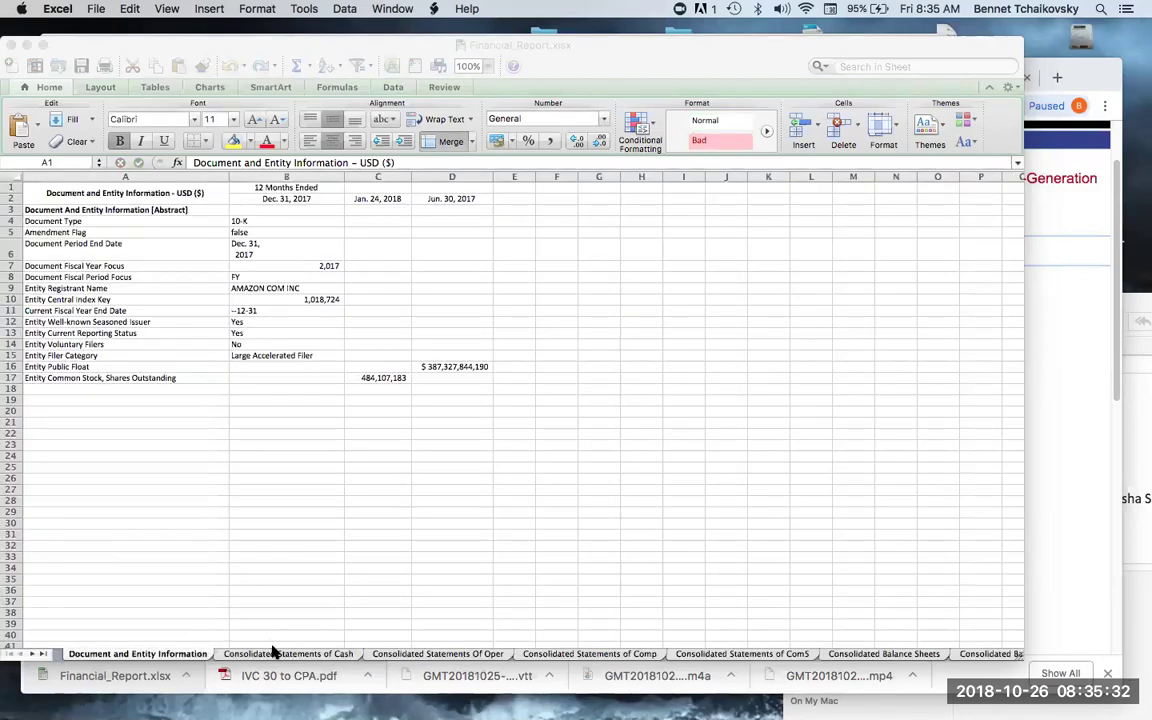
Page through the Cash Flows, Operations, Comprehensive Income and Parenthetical sheets, then close Financial_Report.xlsx.
{"action": "left_click", "coordinate": [275, 652]}
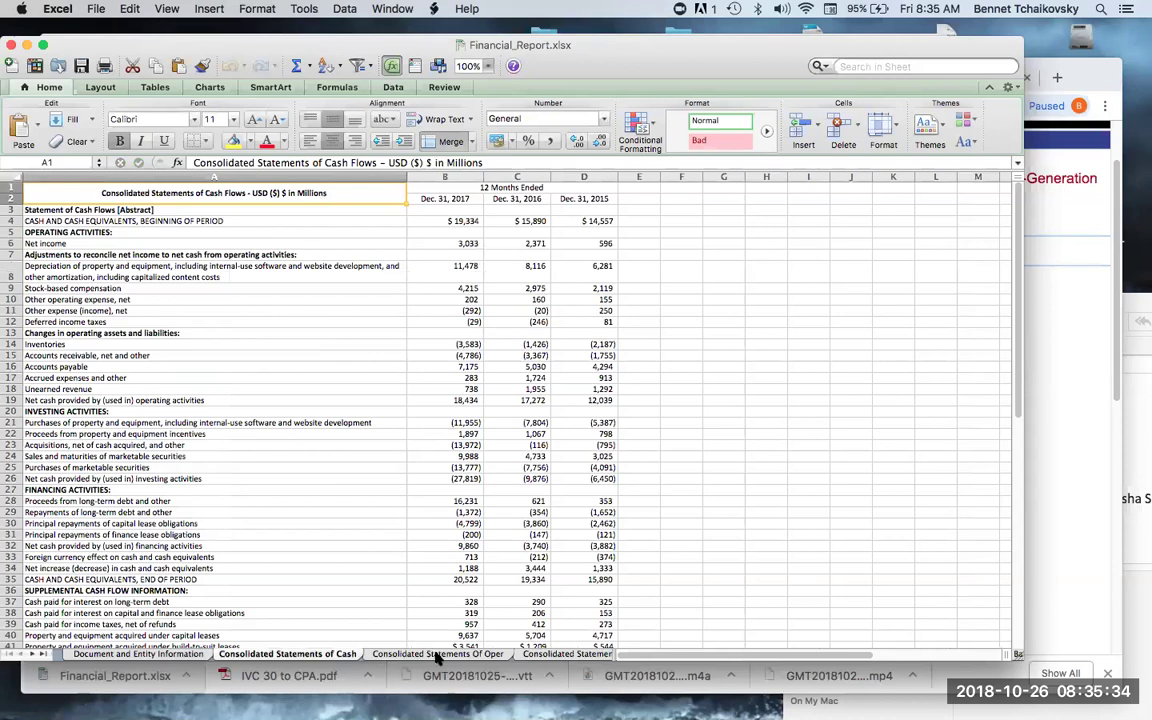
{"action": "left_click", "coordinate": [437, 655]}
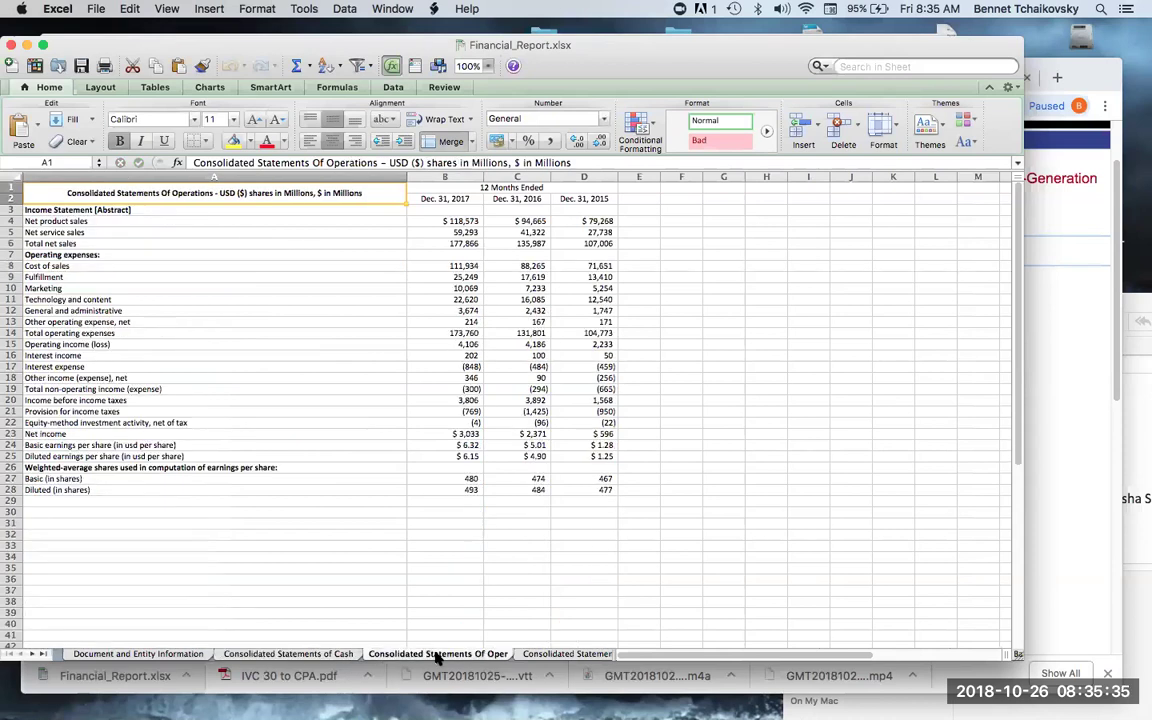
{"action": "left_click", "coordinate": [548, 654]}
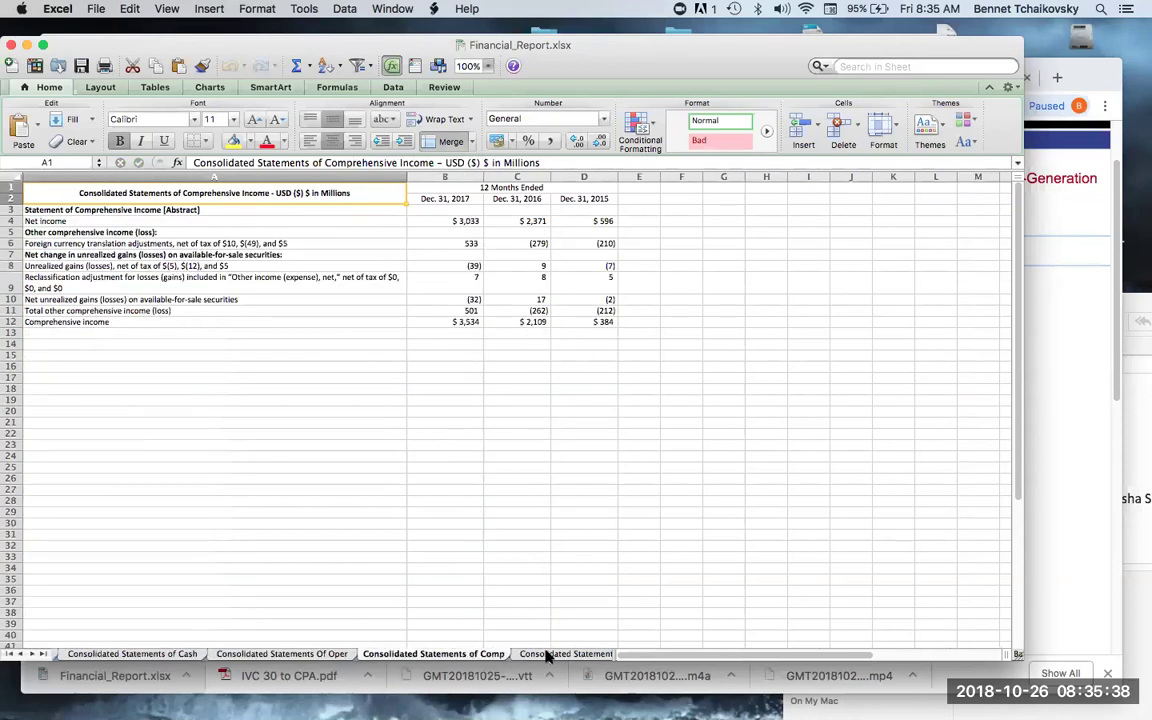
{"action": "left_click", "coordinate": [548, 654]}
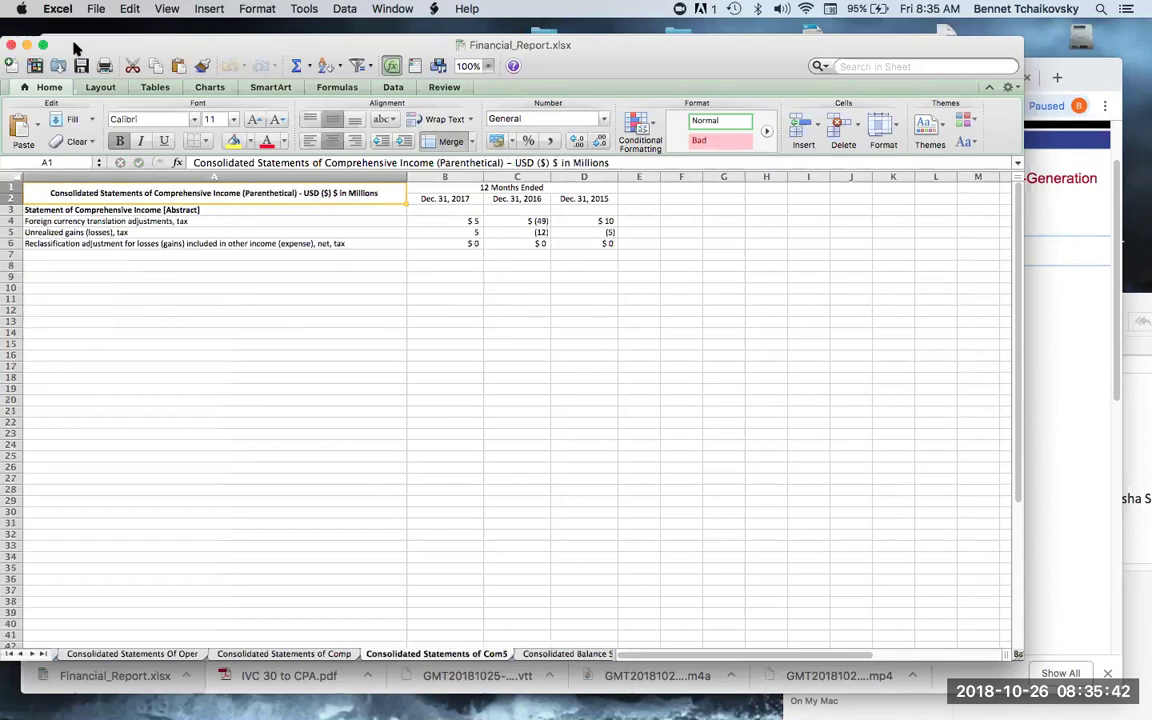
{"action": "left_click_drag", "start_coordinate": [15, 48], "coordinate": [37, 50]}
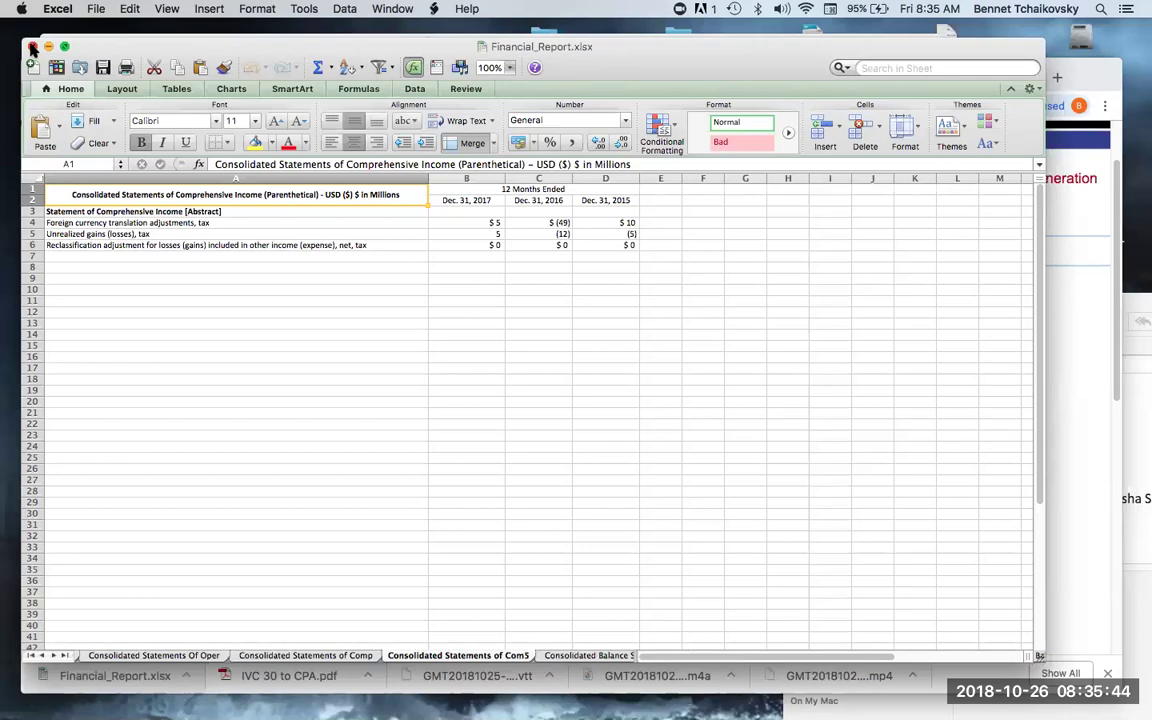
{"action": "left_click", "coordinate": [32, 47]}
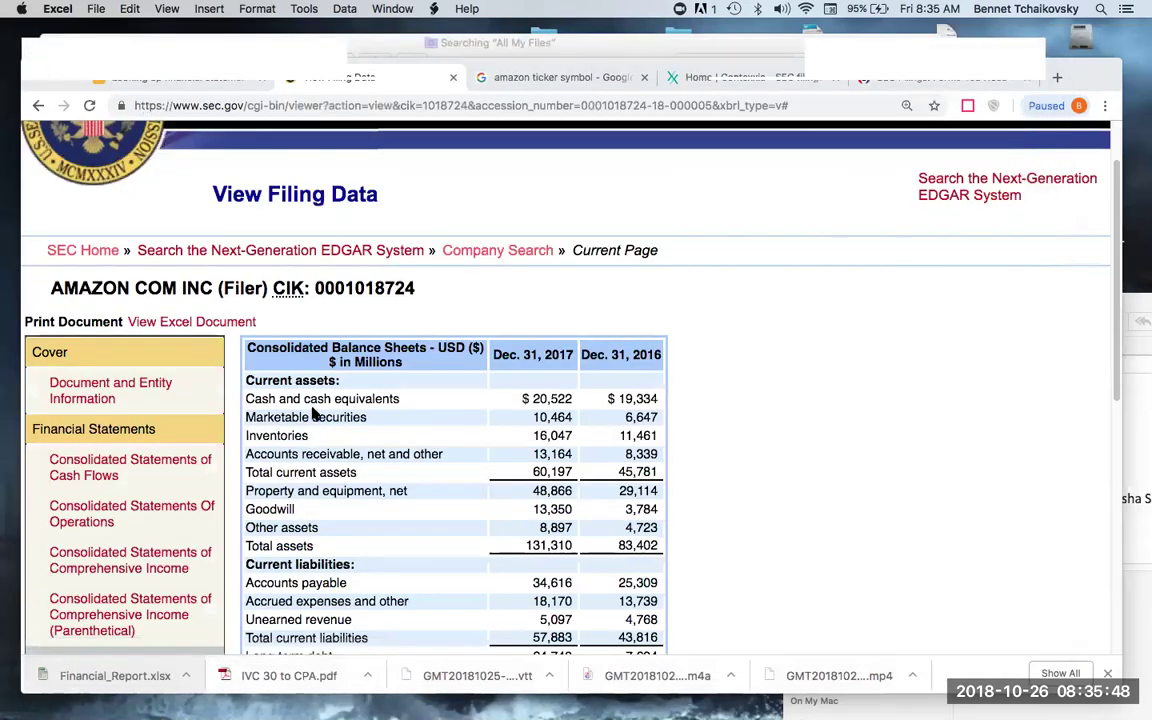
Return to the Google Slides deck at slide 4, which lists the sec.gov lookup steps.
{"action": "scroll", "coordinate": [305, 414], "scroll_direction": "up", "scroll_amount": 2}
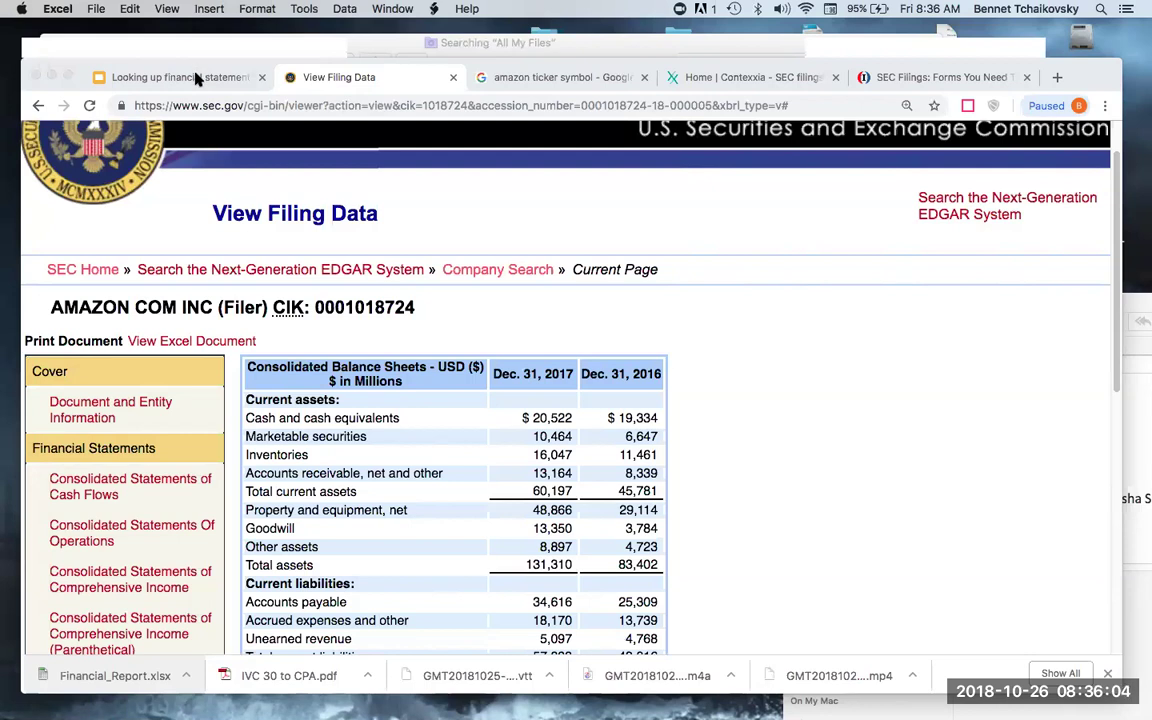
{"action": "left_click", "coordinate": [197, 79]}
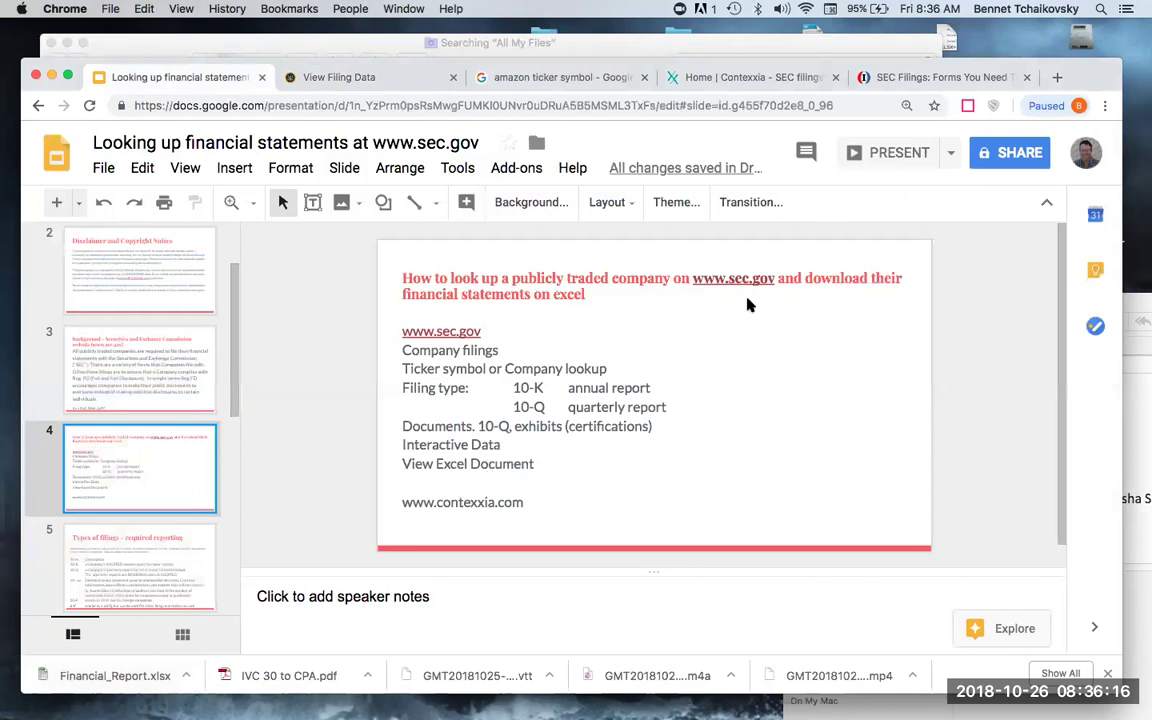
{"action": "left_click_drag", "start_coordinate": [1090, 93], "coordinate": [1090, 99]}
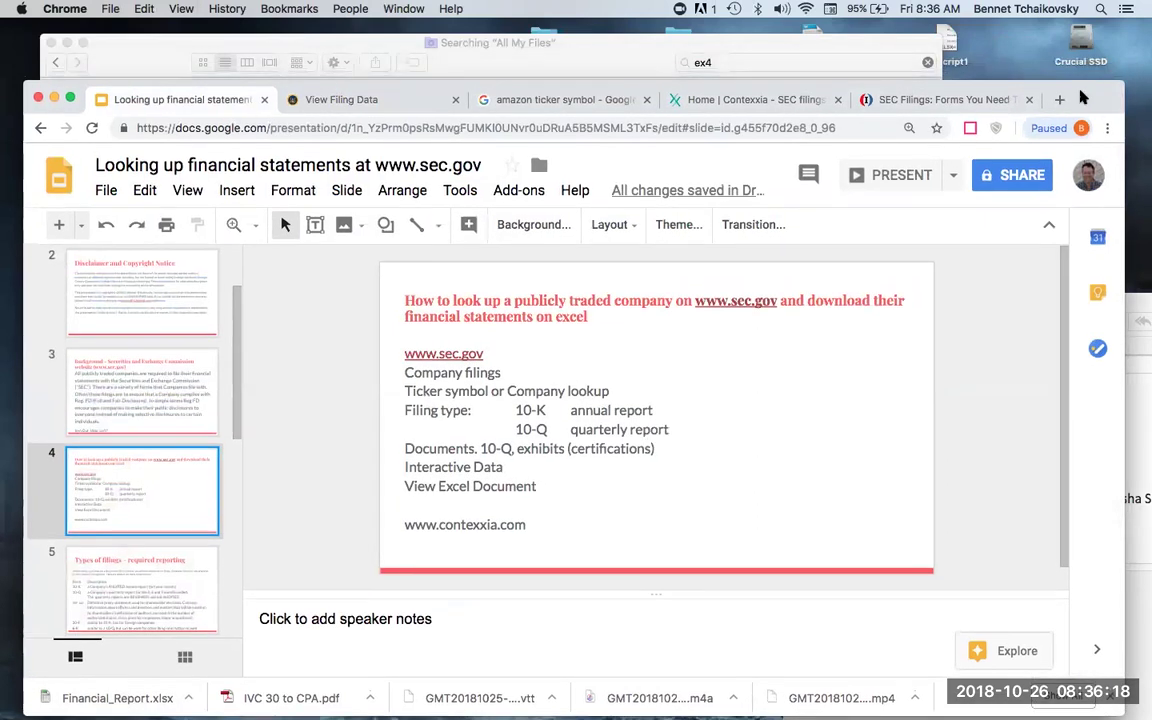
{"action": "left_click", "coordinate": [756, 103]}
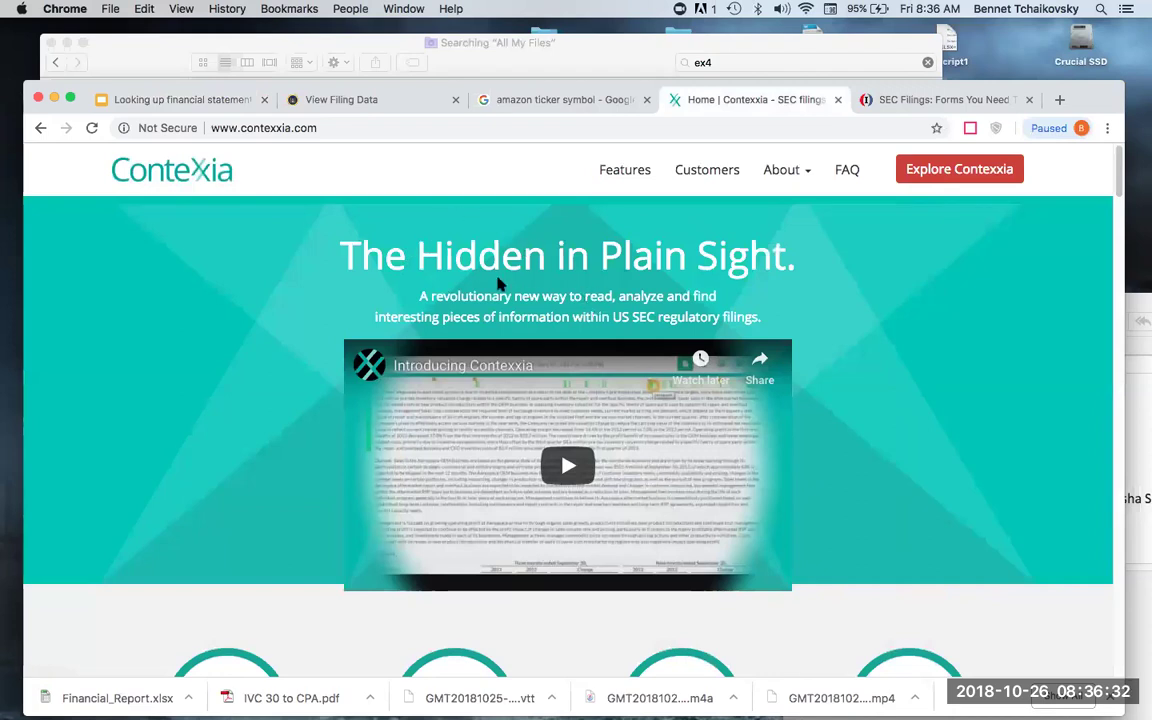
{"action": "scroll", "coordinate": [500, 285], "scroll_direction": "down", "scroll_amount": 3}
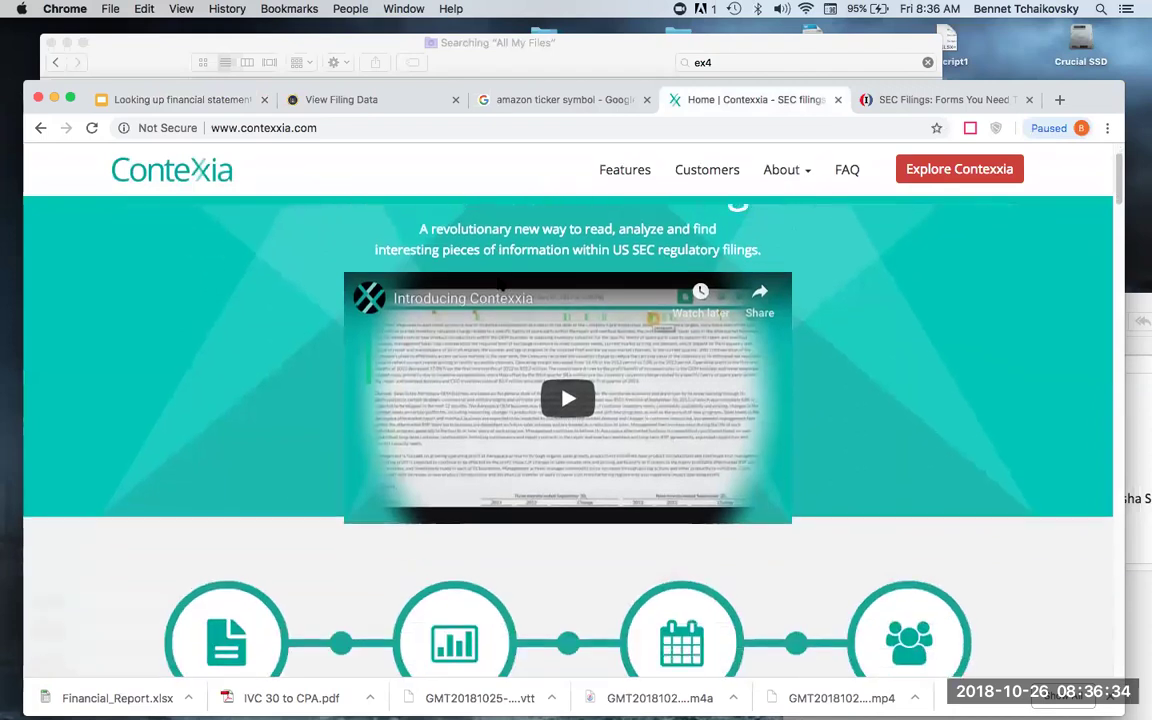
{"action": "scroll", "coordinate": [500, 285], "scroll_direction": "up", "scroll_amount": 1}
{"action": "scroll", "coordinate": [500, 285], "scroll_direction": "up", "scroll_amount": 1}
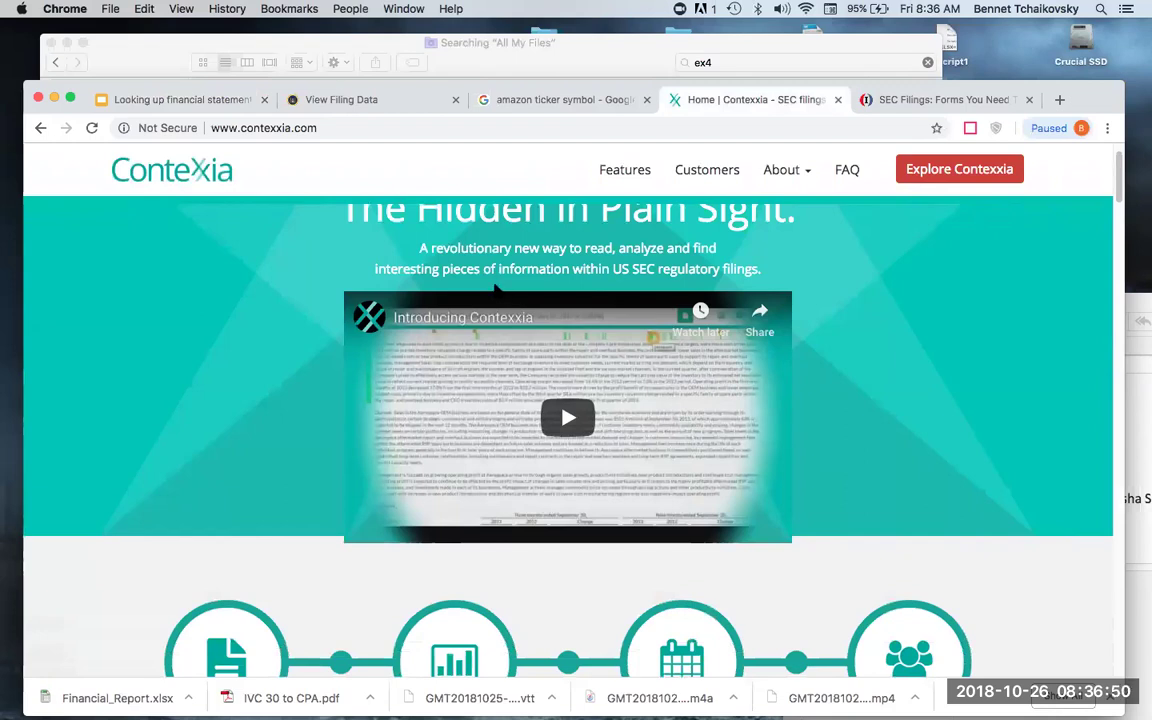
{"action": "scroll", "coordinate": [481, 295], "scroll_direction": "down", "scroll_amount": 1}
{"action": "scroll", "coordinate": [481, 295], "scroll_direction": "up", "scroll_amount": 2}
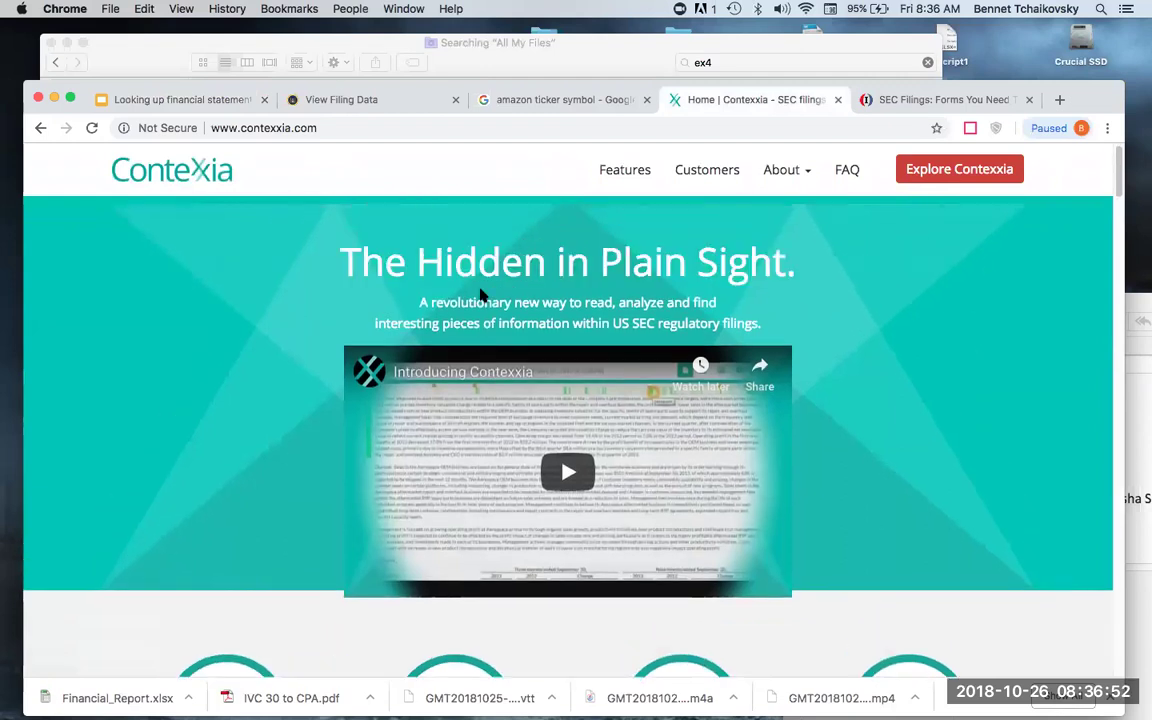